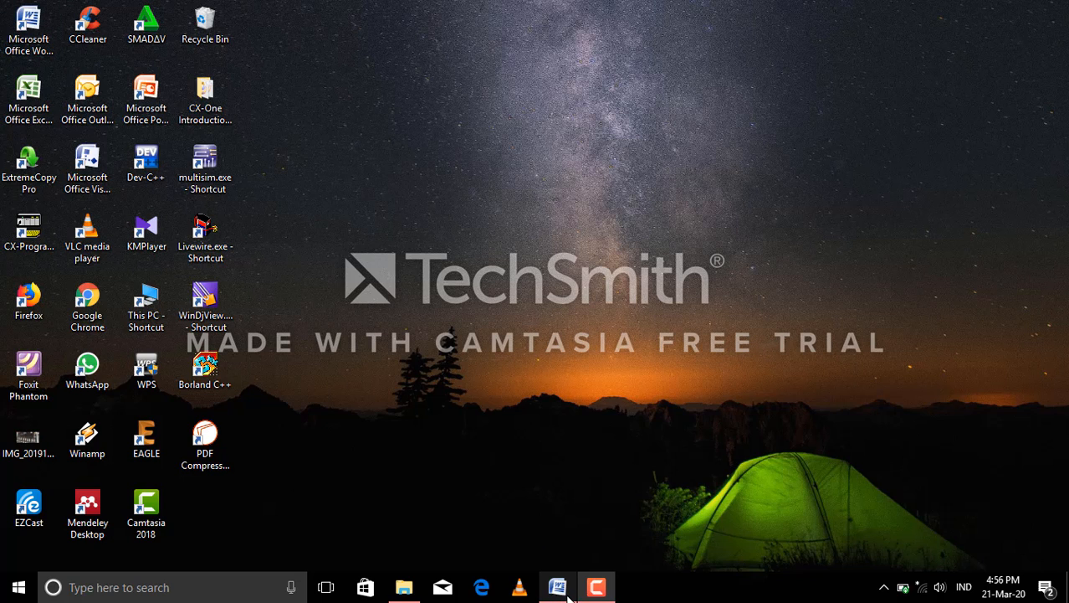
Switch to the LAPORAN EKOPER report in Word and add the BAB I PENDAHULUAN chapter title to the table of contents as Level 1.
{"action": "mouse_move", "coordinate": [569, 596]}
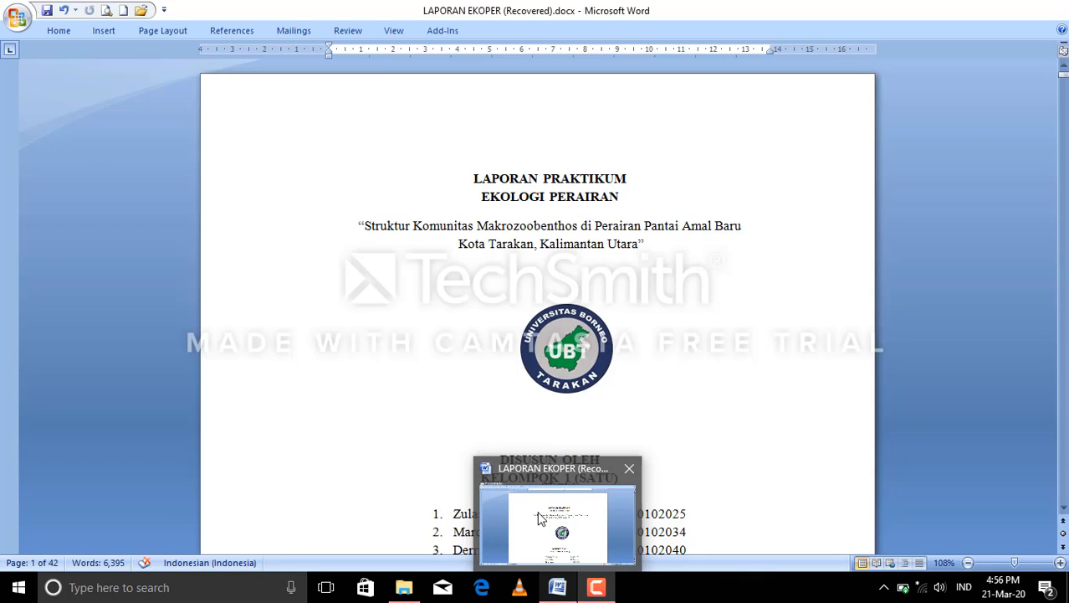
{"action": "left_click", "coordinate": [541, 519]}
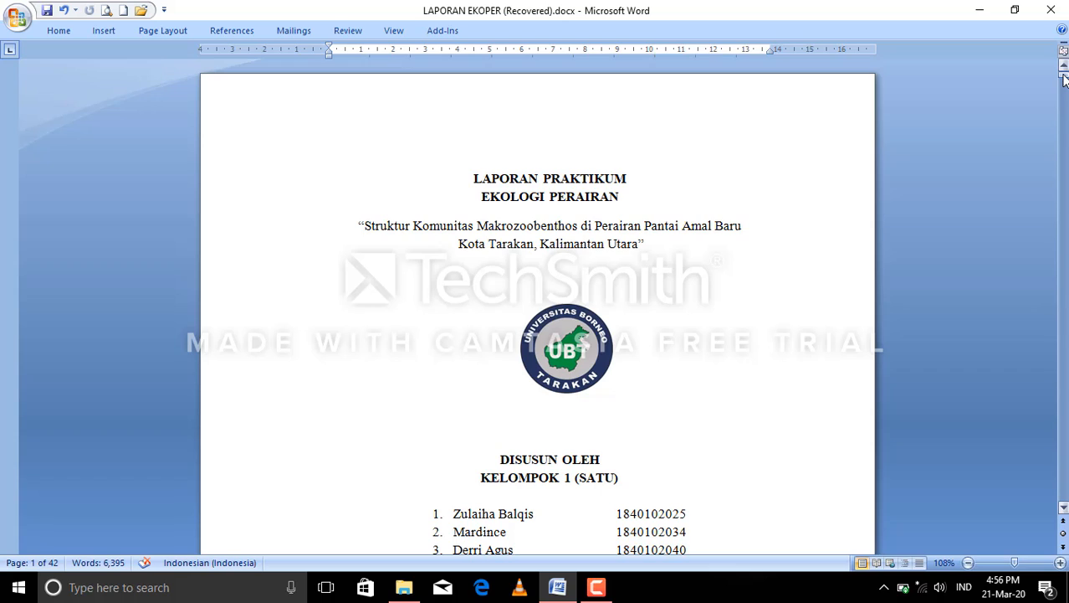
{"action": "left_click_drag", "start_coordinate": [1065, 77], "coordinate": [1066, 127]}
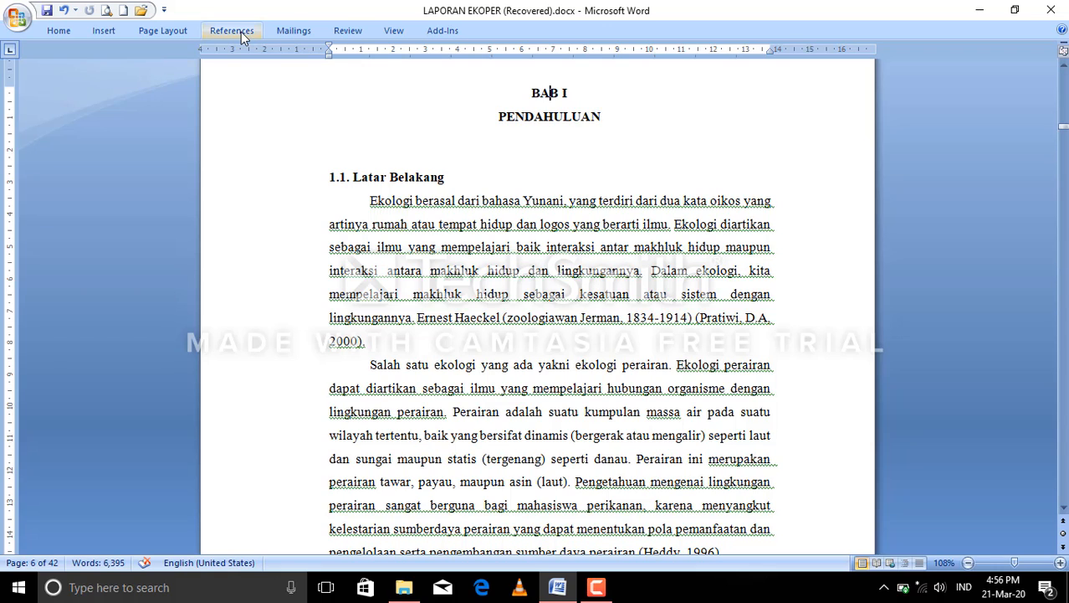
{"action": "left_click", "coordinate": [241, 32]}
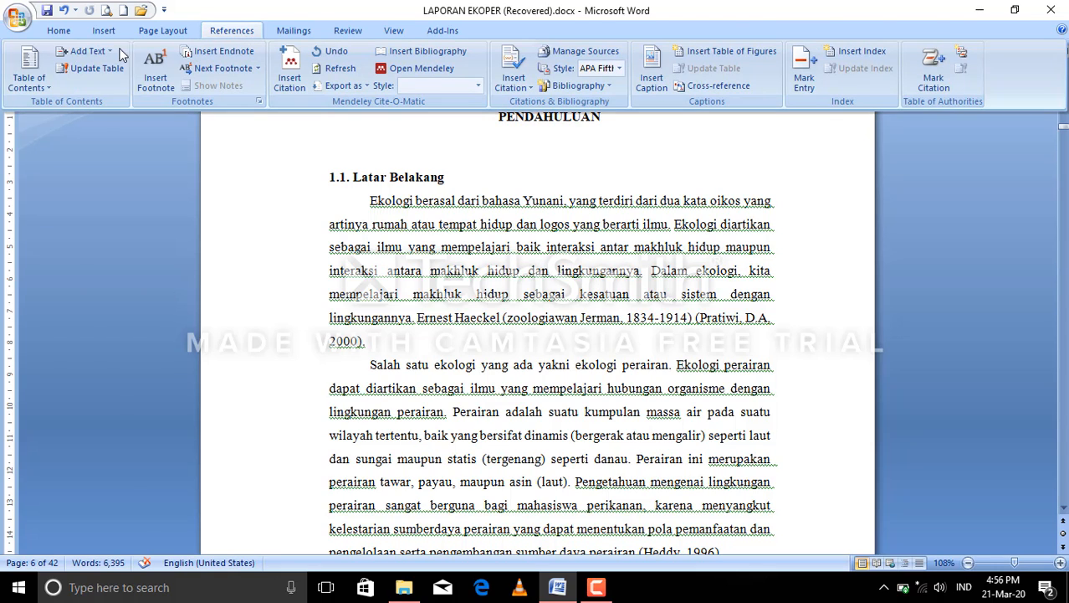
{"action": "left_click", "coordinate": [98, 54]}
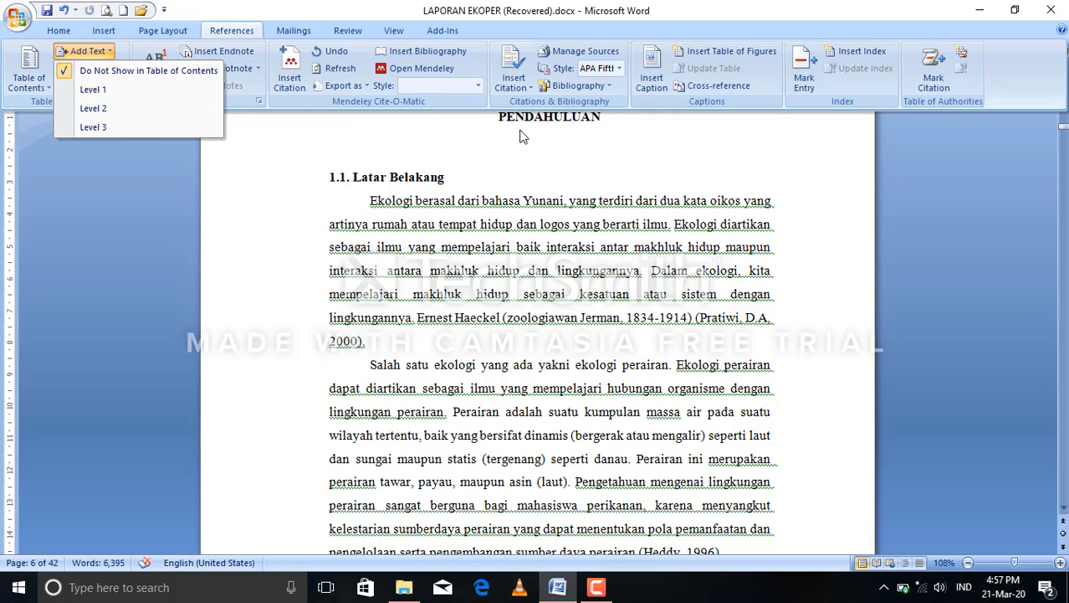
{"action": "left_click", "coordinate": [97, 90]}
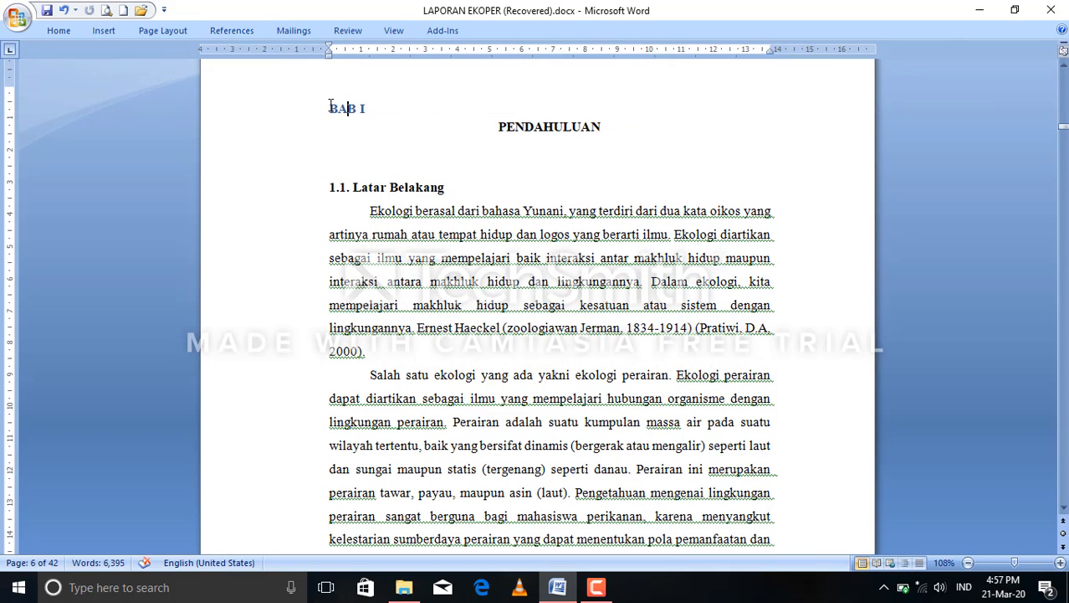
{"action": "left_click", "coordinate": [544, 127]}
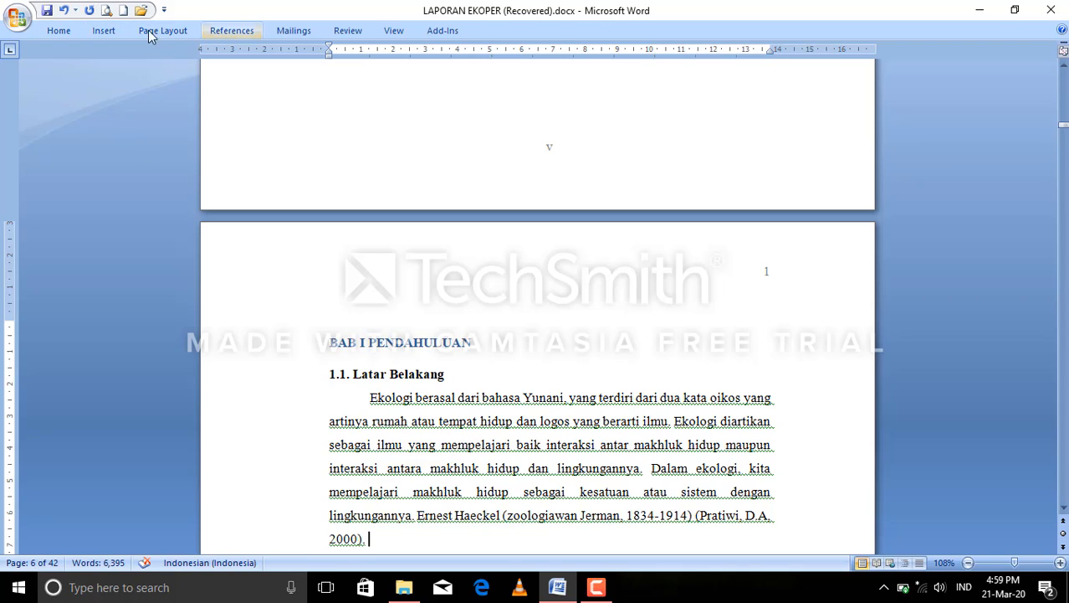
Modify the Heading 1 style to use Times New Roman at 12 pt with centered alignment.
{"action": "left_click", "coordinate": [67, 31]}
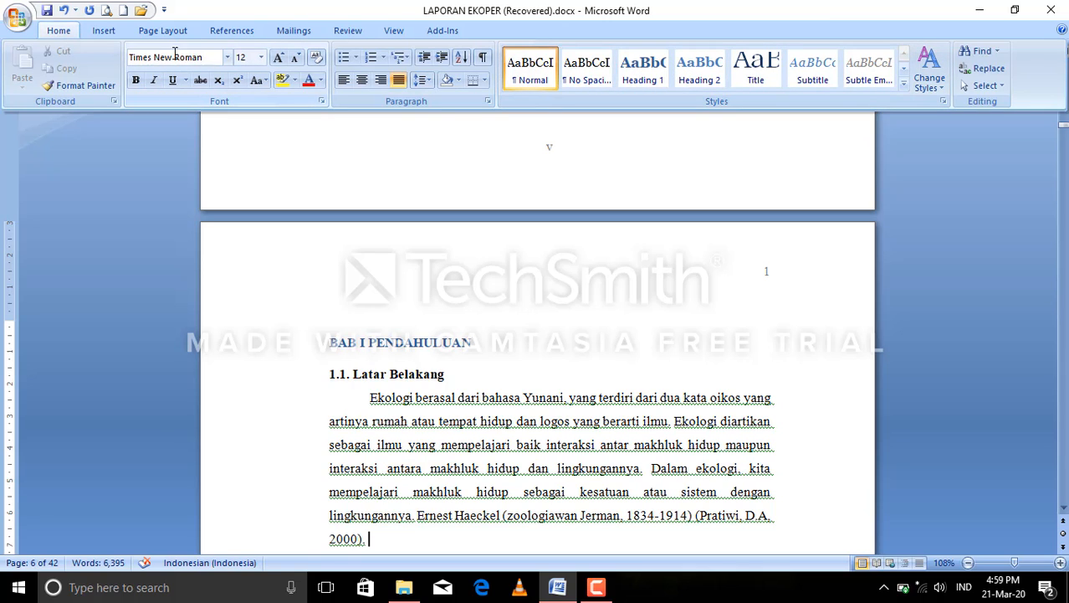
{"action": "right_click", "coordinate": [641, 80]}
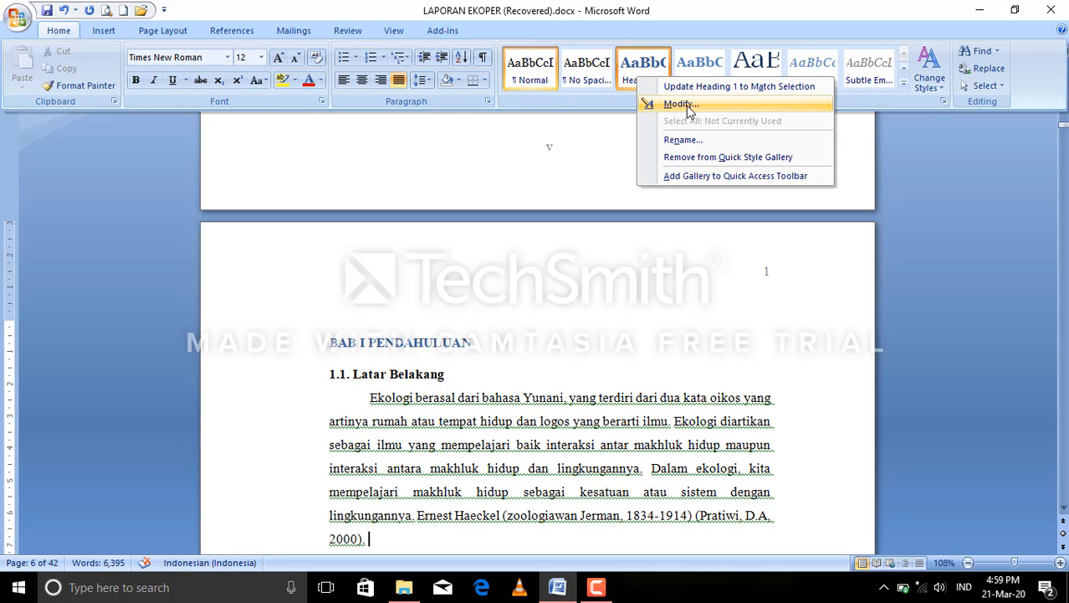
{"action": "left_click", "coordinate": [682, 104]}
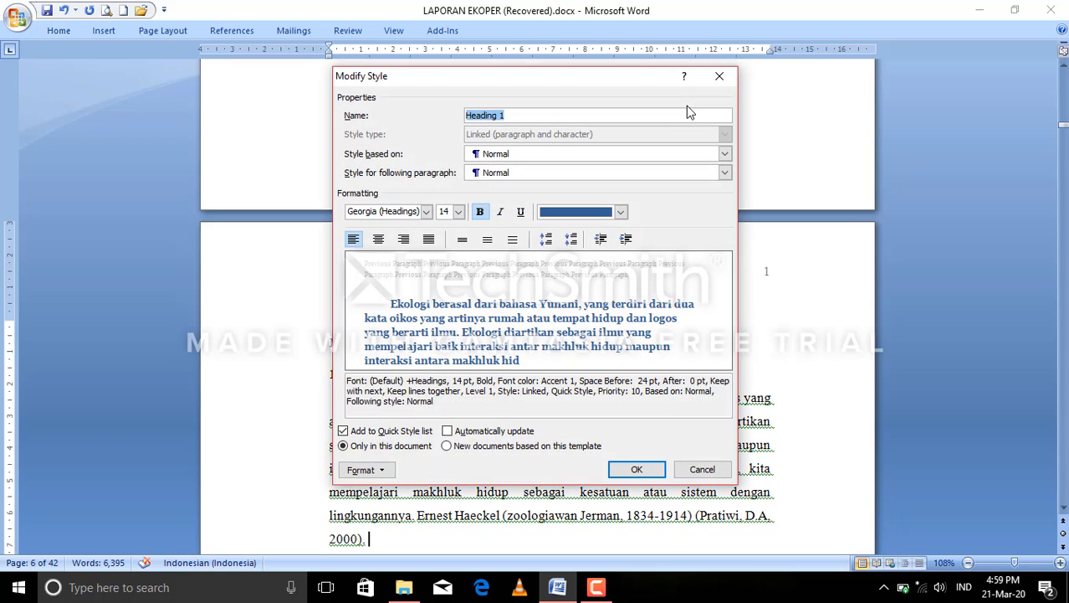
{"action": "left_click", "coordinate": [426, 212]}
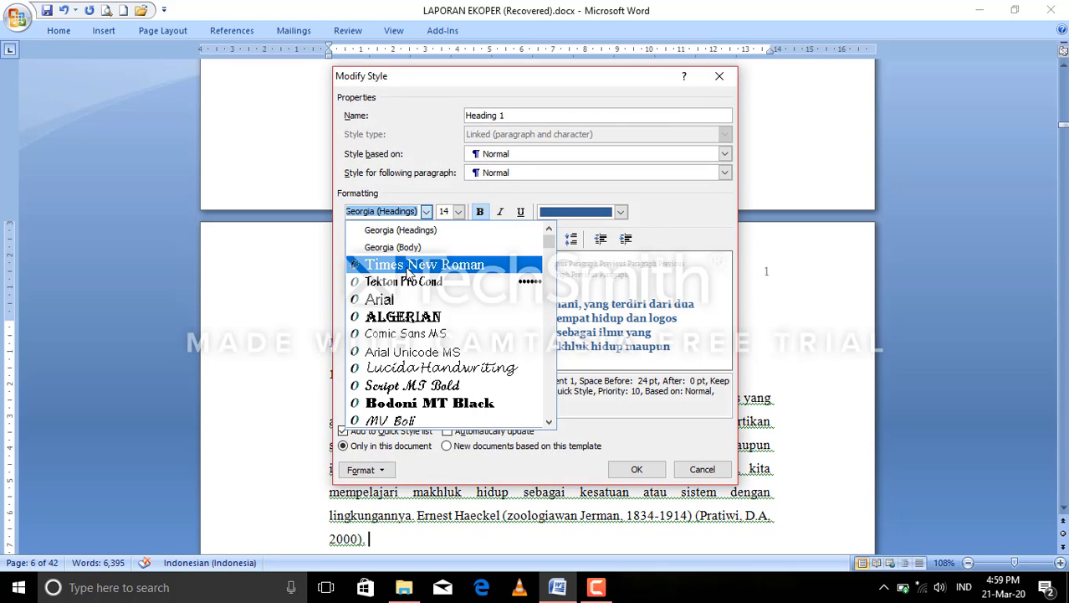
{"action": "left_click", "coordinate": [424, 263]}
{"action": "left_click", "coordinate": [459, 212]}
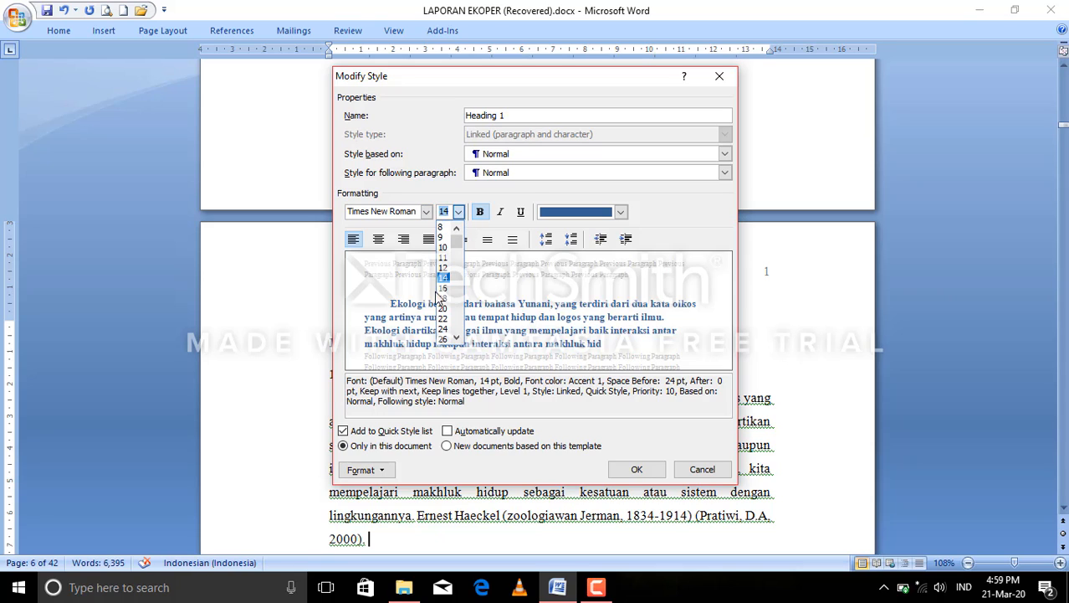
{"action": "left_click", "coordinate": [445, 268]}
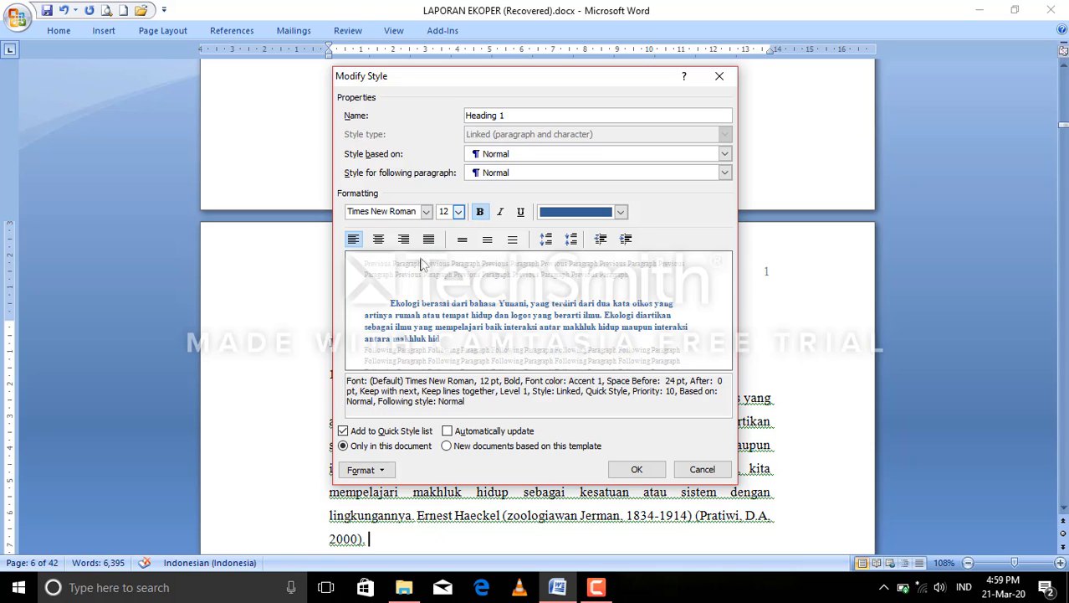
{"action": "left_click", "coordinate": [379, 241]}
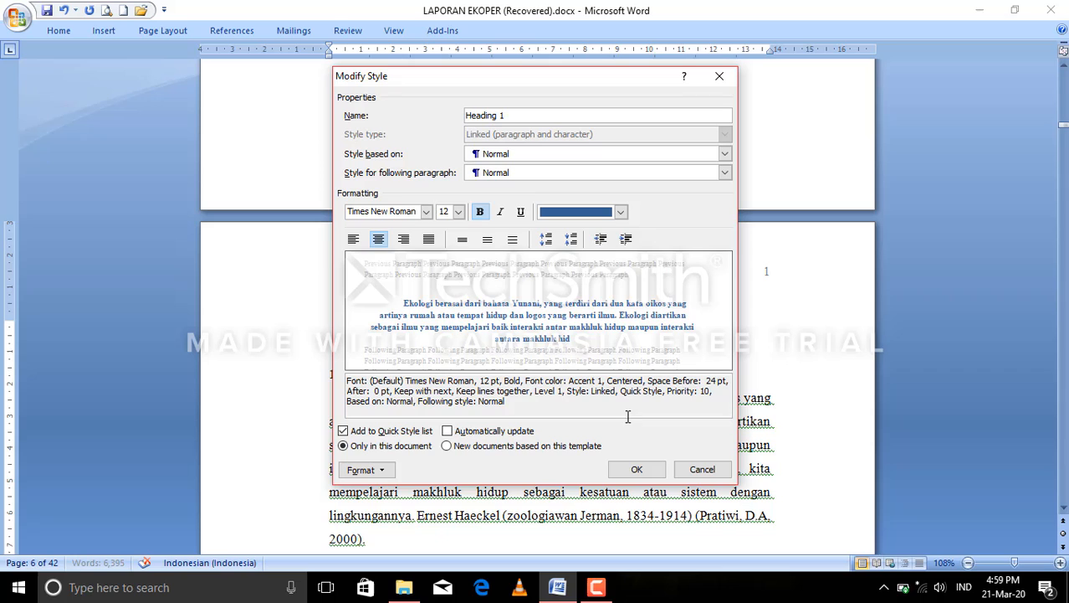
{"action": "left_click", "coordinate": [638, 470]}
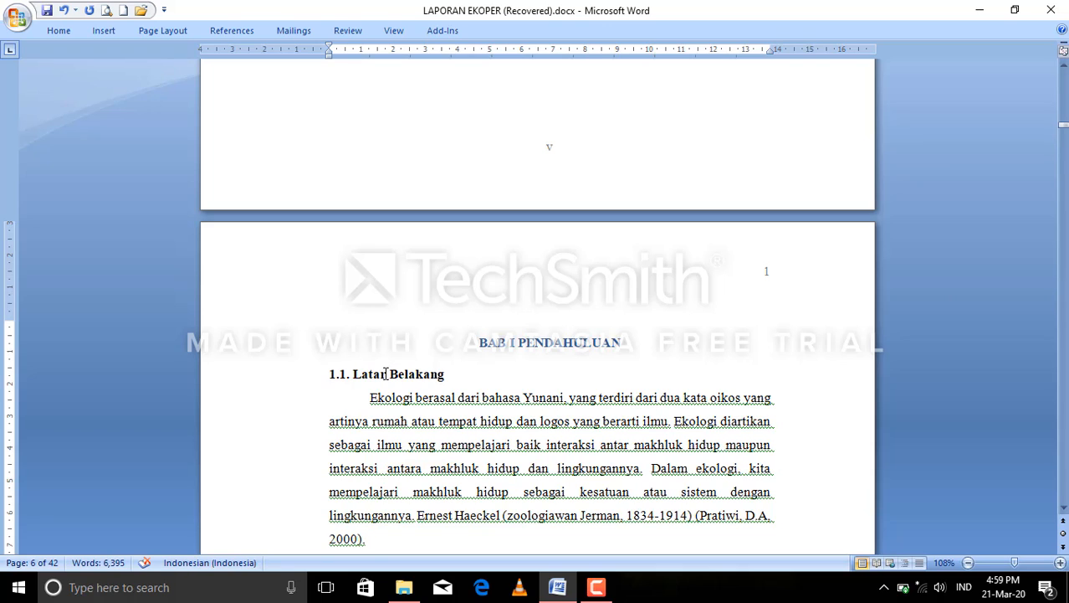
Add the 1.1. Latar Belakang subheading to the table of contents as Level 2.
{"action": "left_click", "coordinate": [387, 373]}
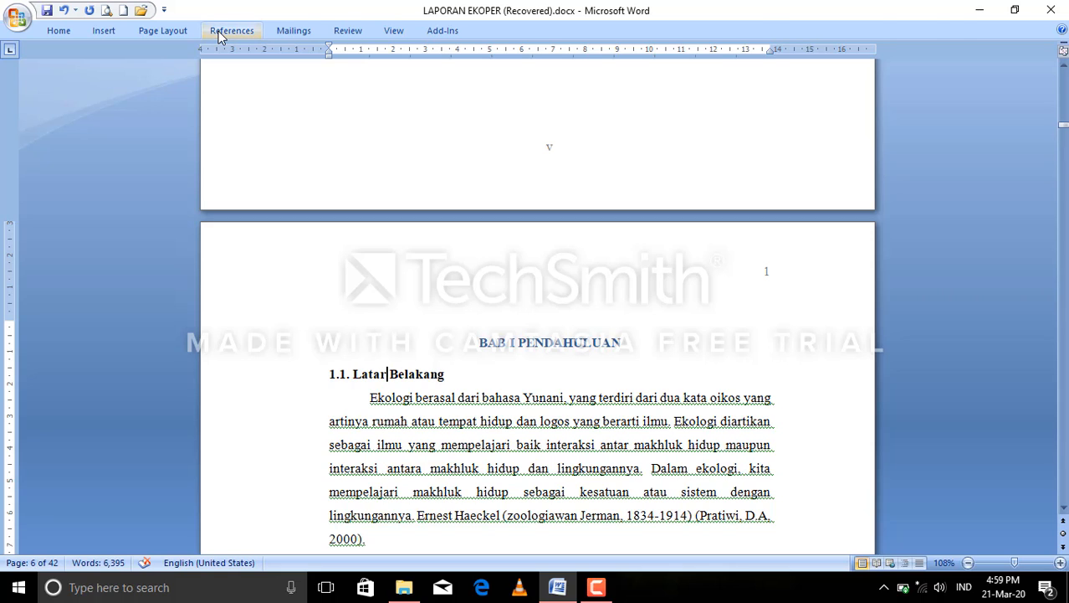
{"action": "left_click", "coordinate": [221, 34]}
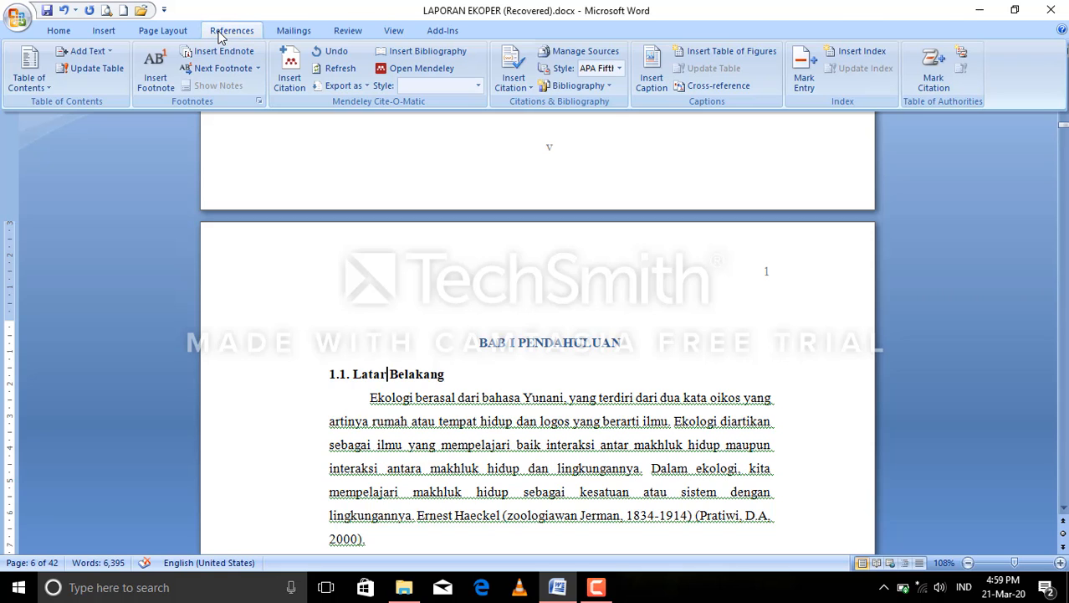
{"action": "left_click", "coordinate": [100, 58]}
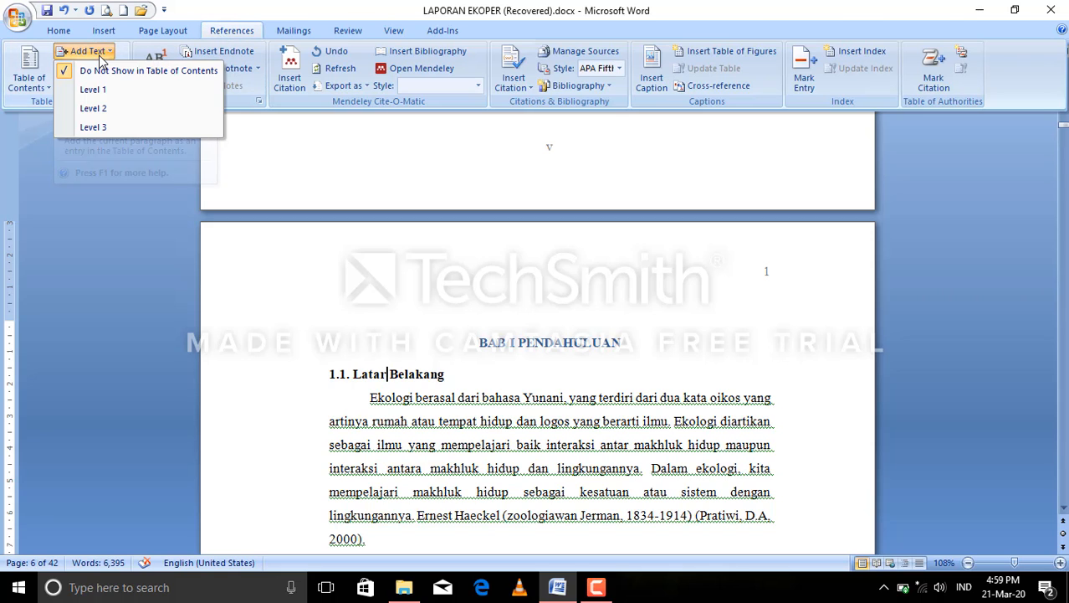
{"action": "left_click", "coordinate": [98, 116]}
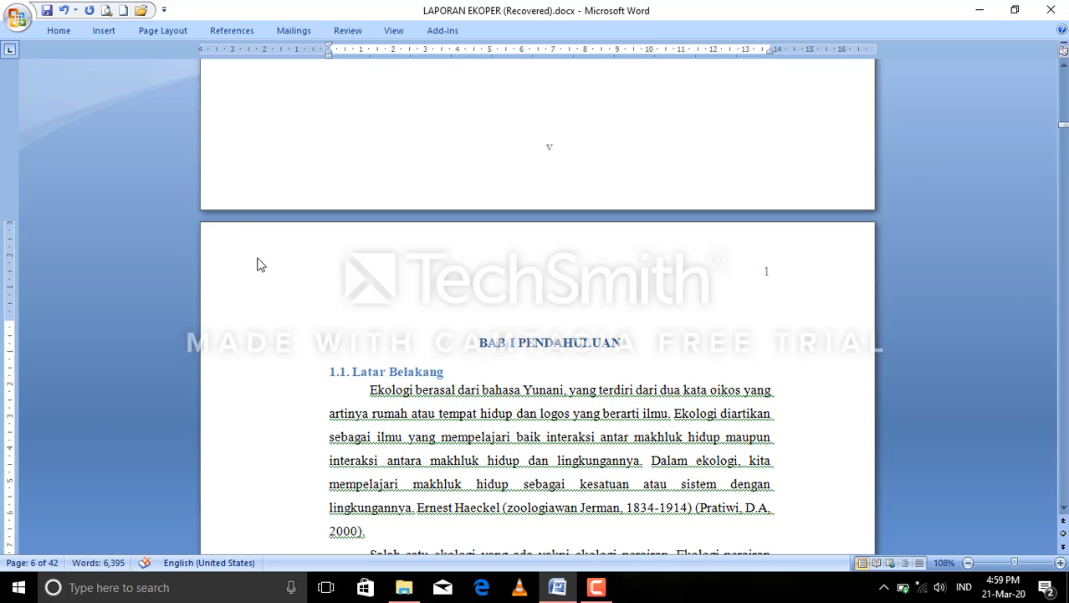
{"action": "left_click", "coordinate": [57, 32]}
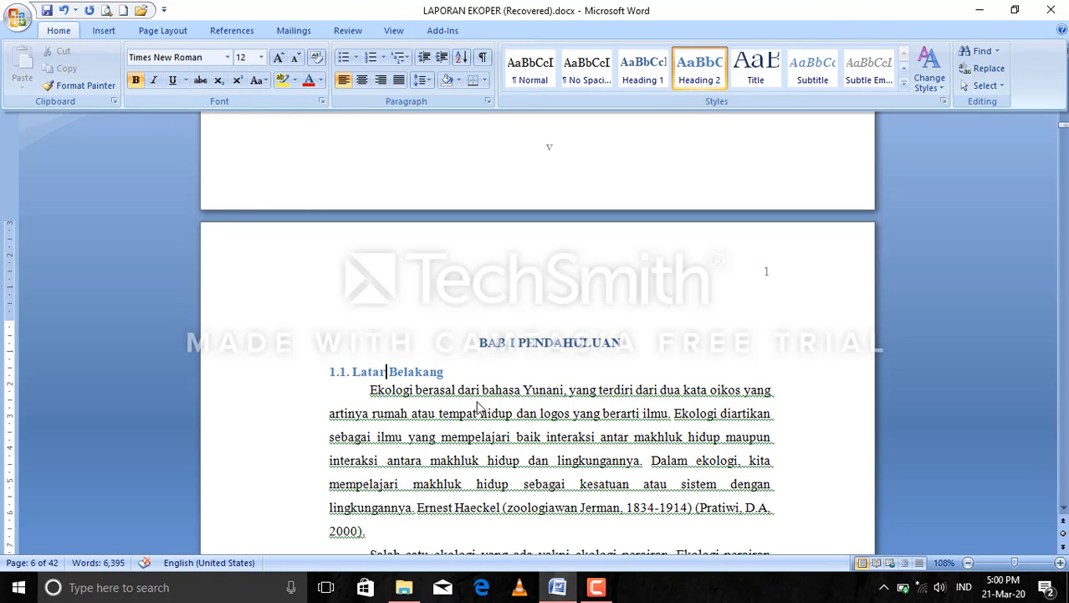
{"action": "left_click", "coordinate": [595, 586]}
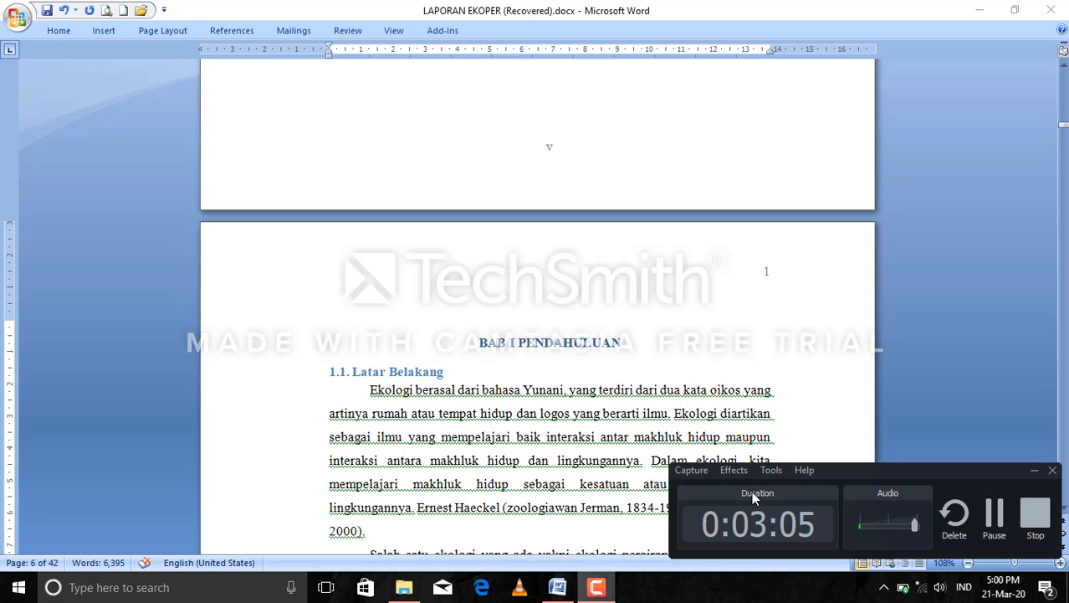
{"action": "left_click", "coordinate": [996, 531]}
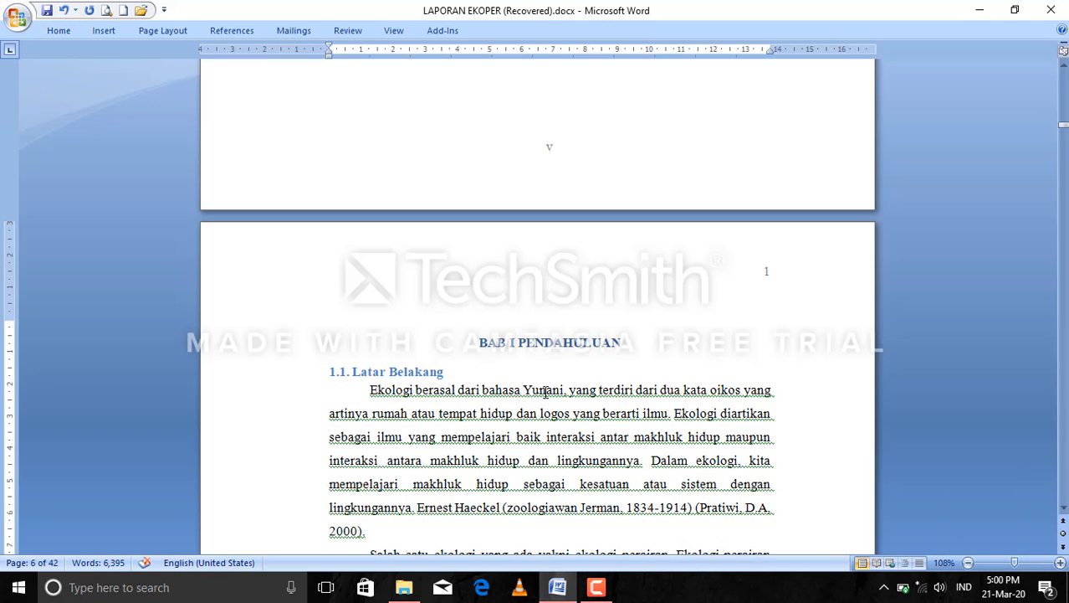
Set the font at the 1.1. Latar Belakang subheading to Times New Roman.
{"action": "left_click", "coordinate": [58, 31]}
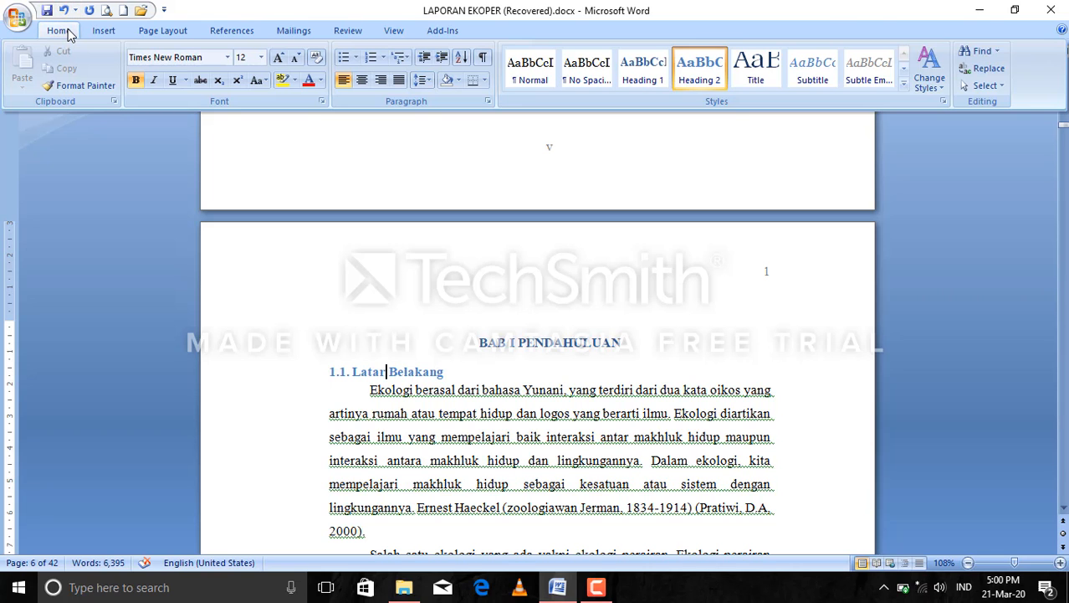
{"action": "left_click", "coordinate": [228, 58]}
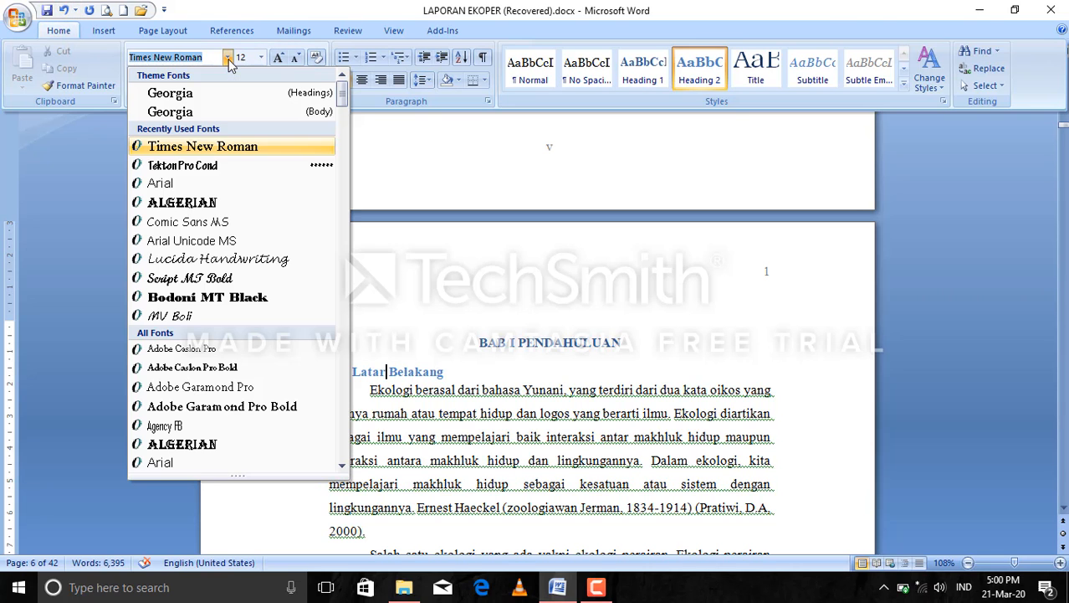
{"action": "left_click", "coordinate": [213, 153]}
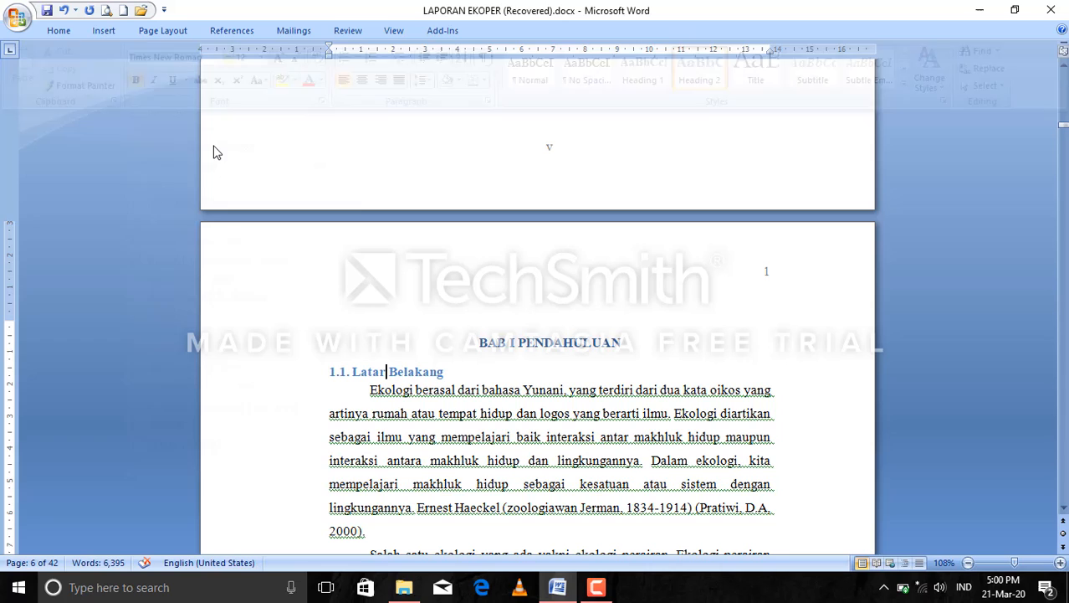
{"action": "left_click", "coordinate": [59, 31]}
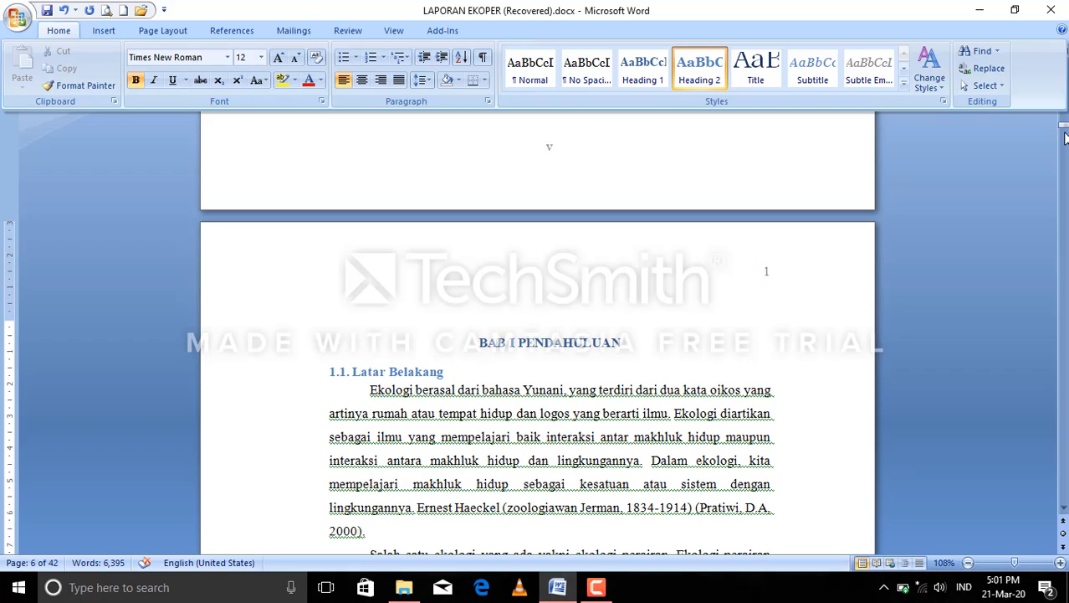
{"action": "left_click_drag", "start_coordinate": [1062, 127], "coordinate": [1062, 142]}
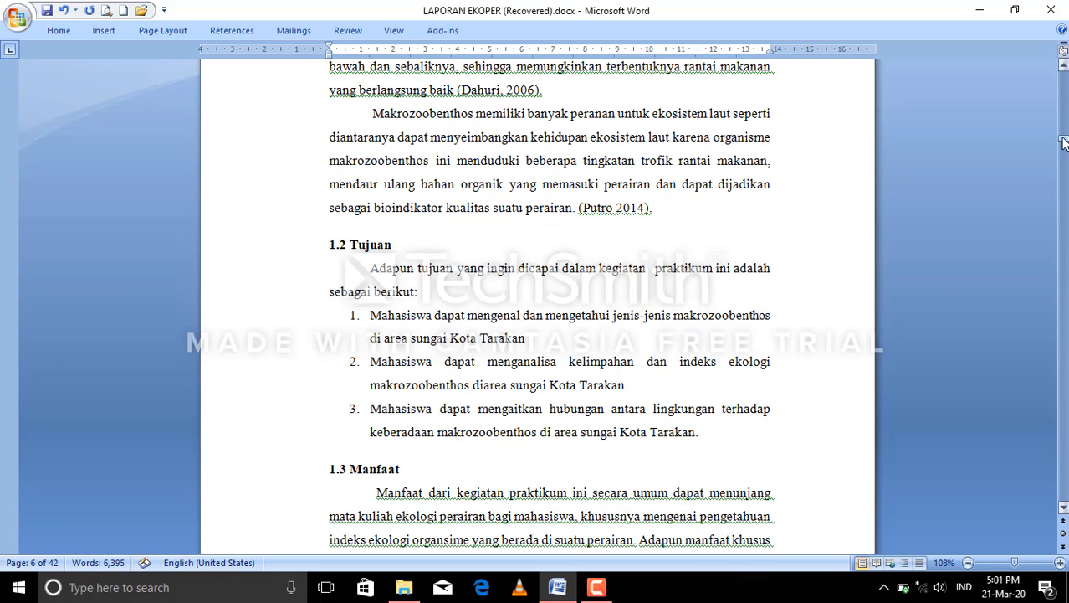
{"action": "left_click", "coordinate": [598, 587]}
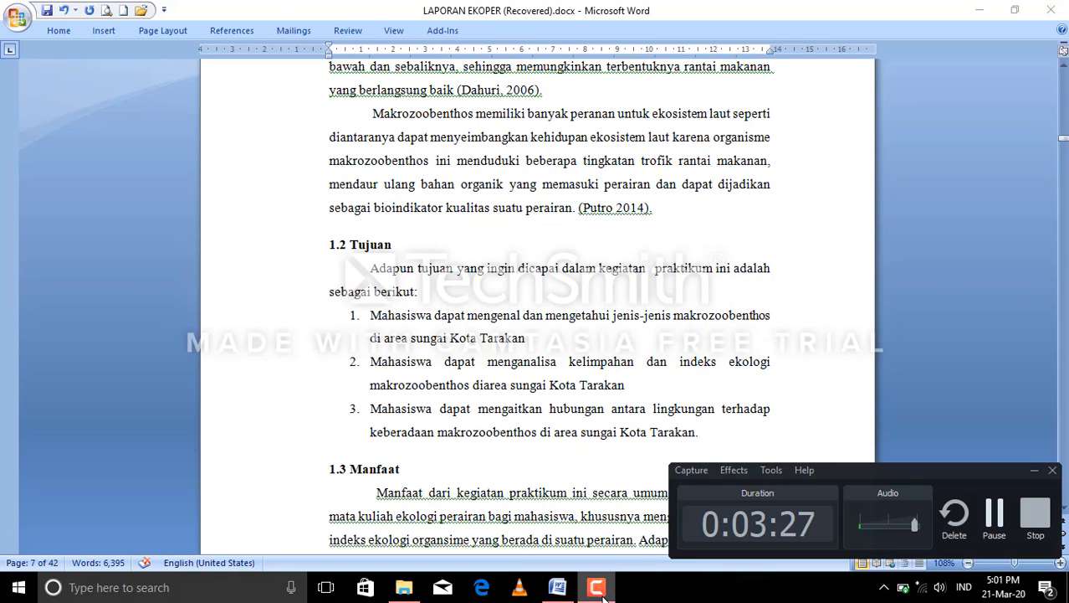
{"action": "left_click", "coordinate": [994, 512]}
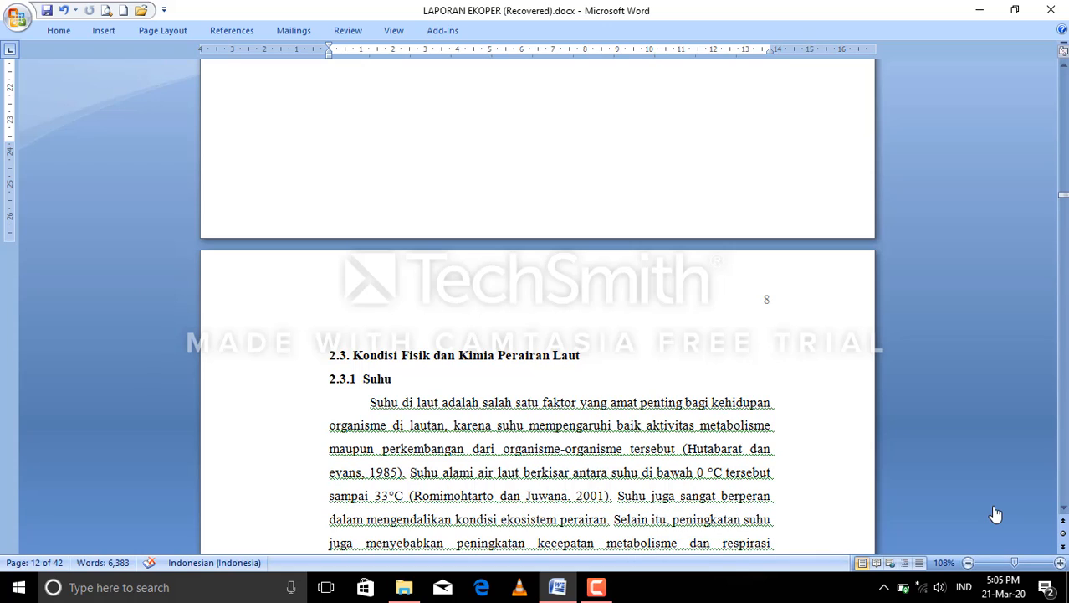
Add the 2.3.1 Suhu subheading to the table of contents as Level 3.
{"action": "left_click", "coordinate": [376, 381]}
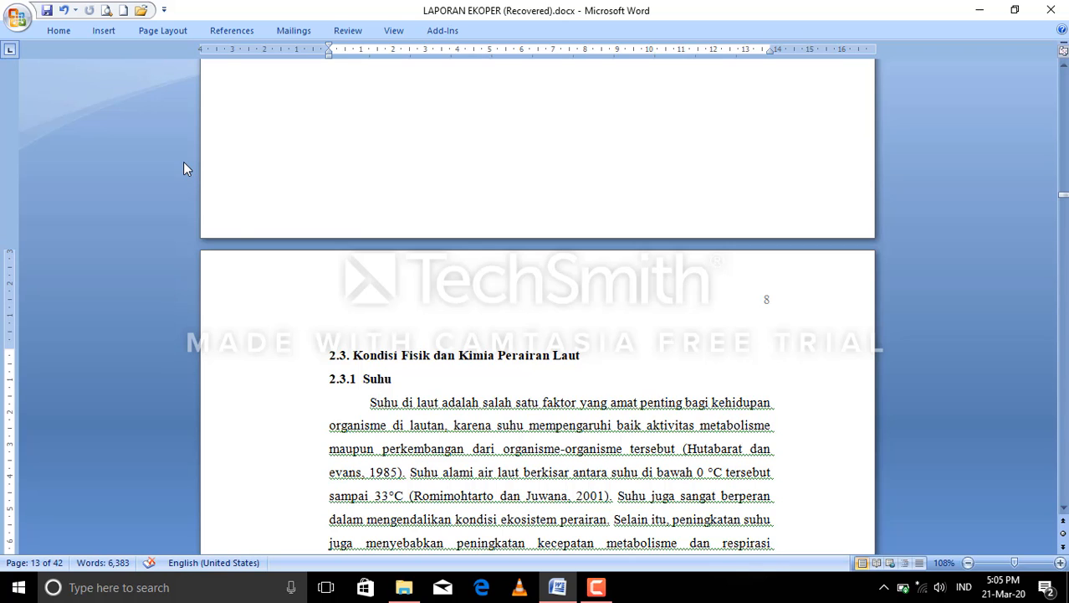
{"action": "left_click", "coordinate": [230, 31]}
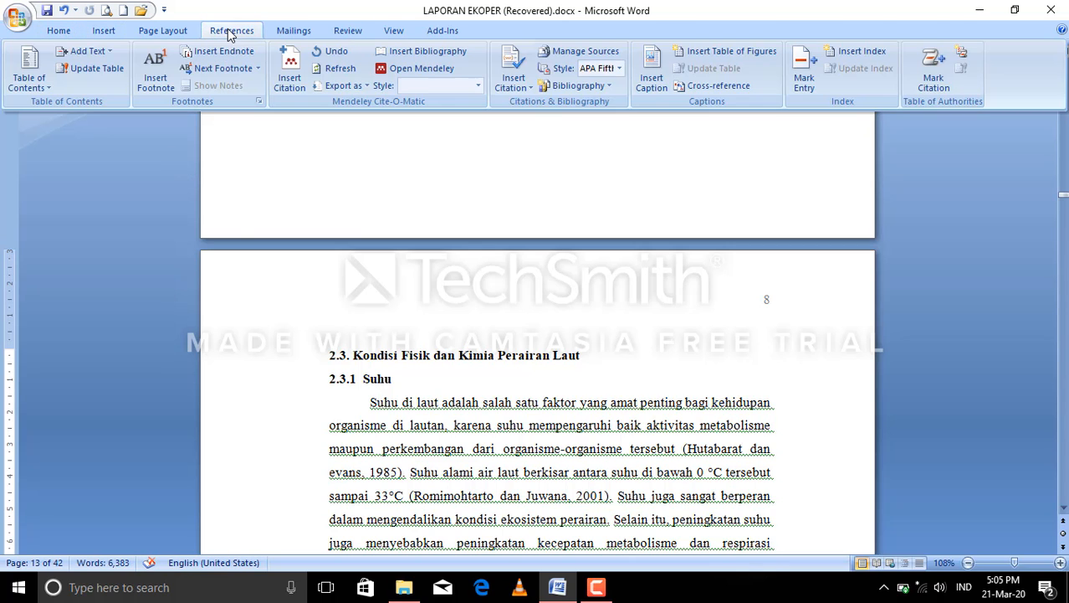
{"action": "left_click", "coordinate": [95, 52]}
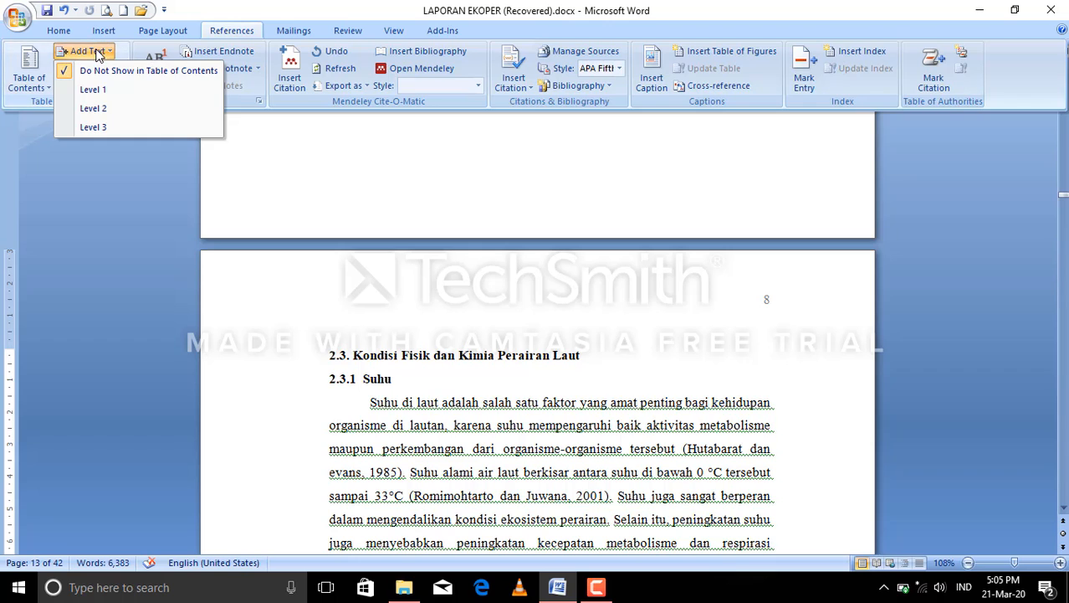
{"action": "left_click", "coordinate": [107, 130]}
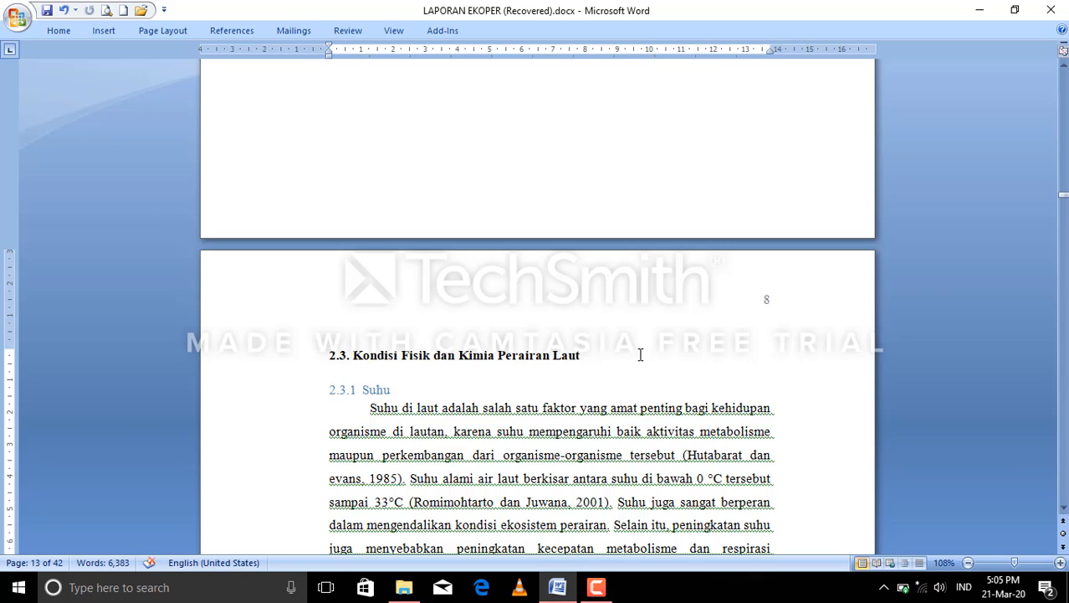
{"action": "left_click", "coordinate": [1055, 202]}
{"action": "left_click_drag", "start_coordinate": [1063, 198], "coordinate": [1062, 202]}
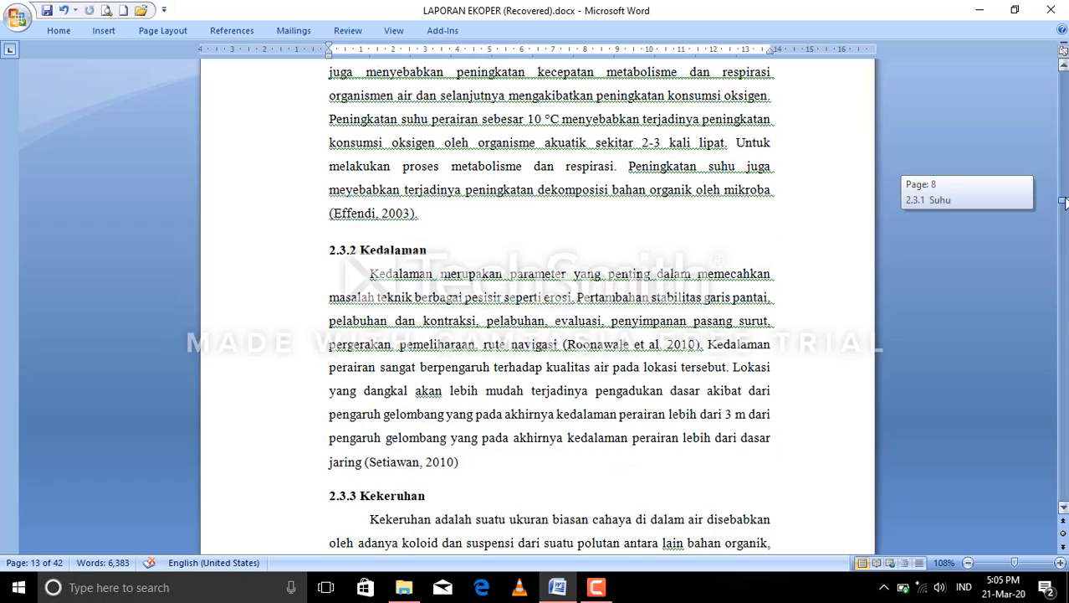
{"action": "left_click", "coordinate": [612, 588]}
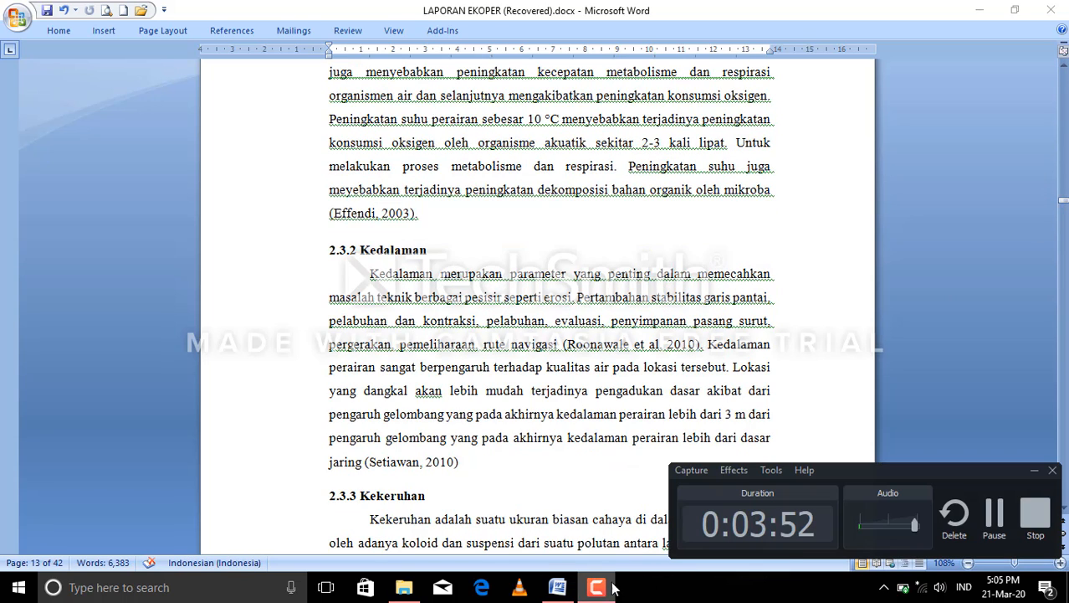
{"action": "left_click", "coordinate": [994, 514]}
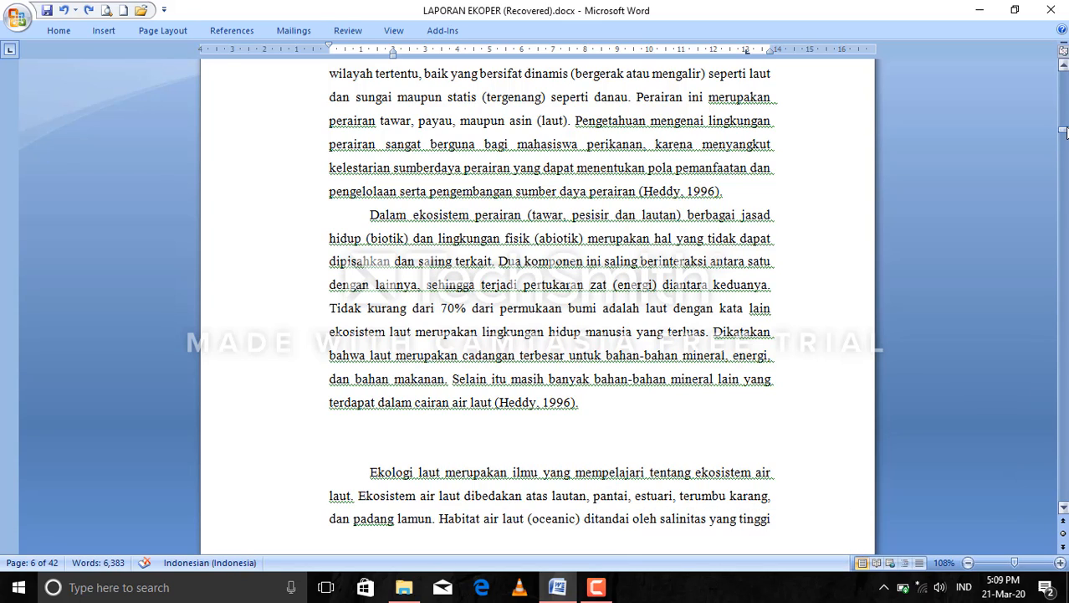
Insert an Automatic Table 1 table of contents on the blank page after page iii.
{"action": "left_click_drag", "start_coordinate": [1063, 130], "coordinate": [1063, 102]}
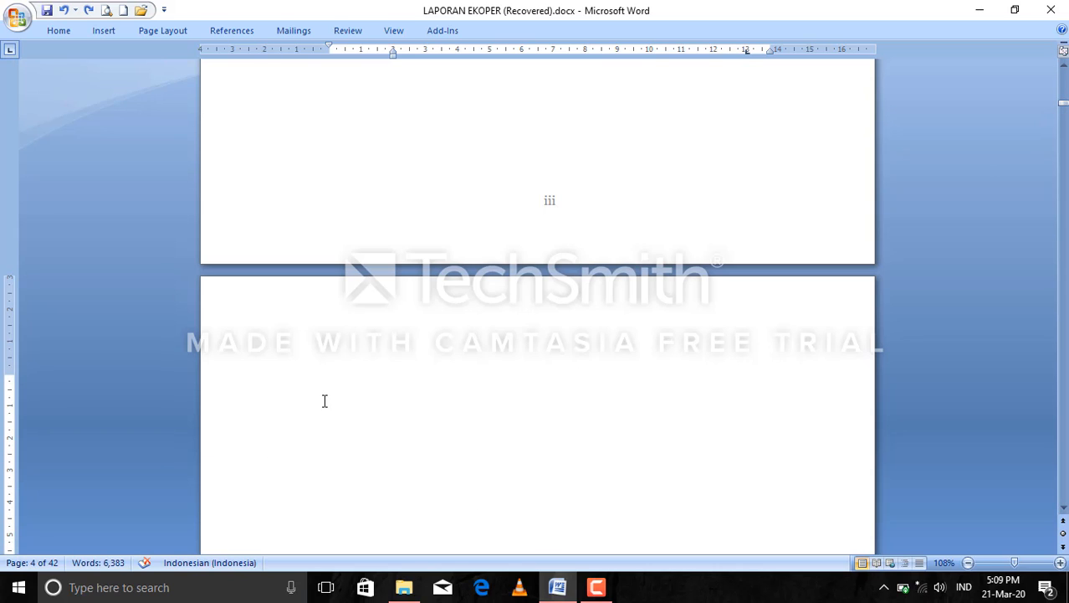
{"action": "left_click", "coordinate": [252, 34]}
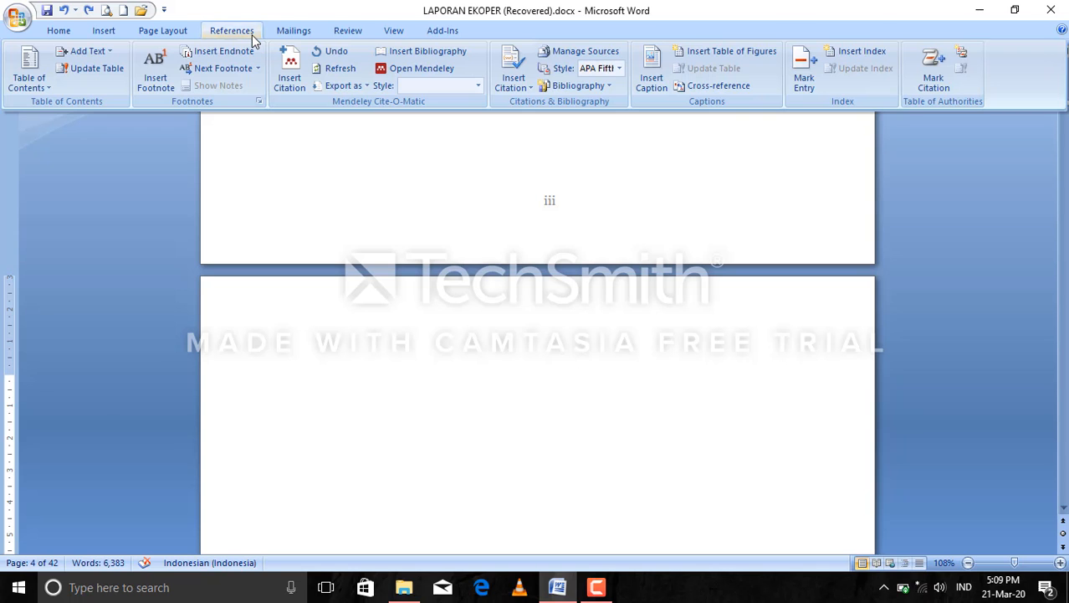
{"action": "left_click", "coordinate": [25, 80]}
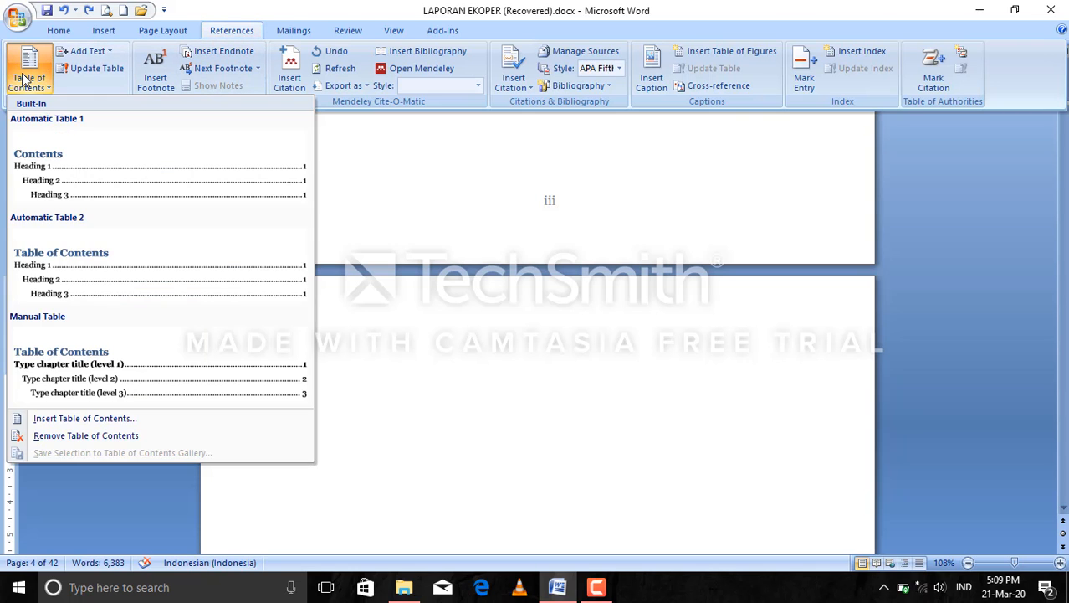
{"action": "left_click", "coordinate": [140, 147]}
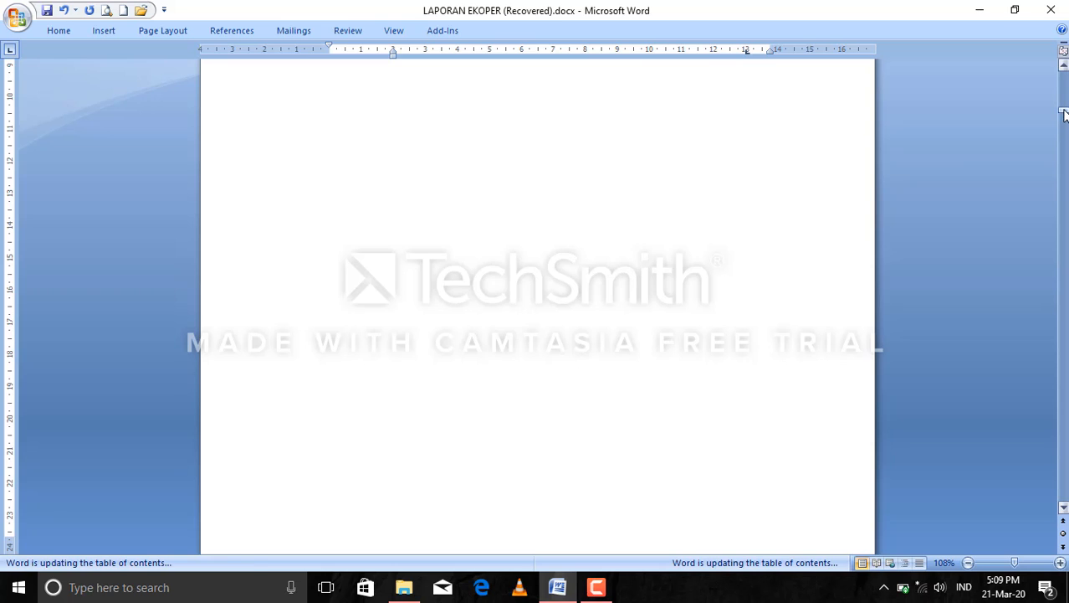
{"action": "left_click_drag", "start_coordinate": [1064, 109], "coordinate": [1062, 110]}
{"action": "left_click", "coordinate": [558, 416]}
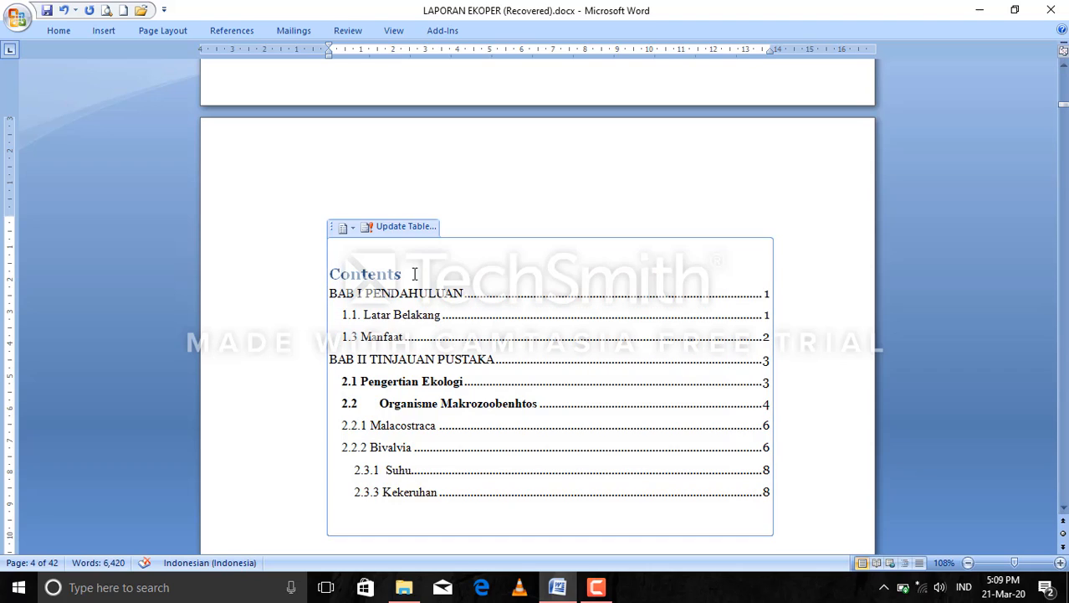
Replace the table of contents title "Contents" with "DAFTAR ISI".
{"action": "left_click_drag", "start_coordinate": [403, 274], "coordinate": [329, 282]}
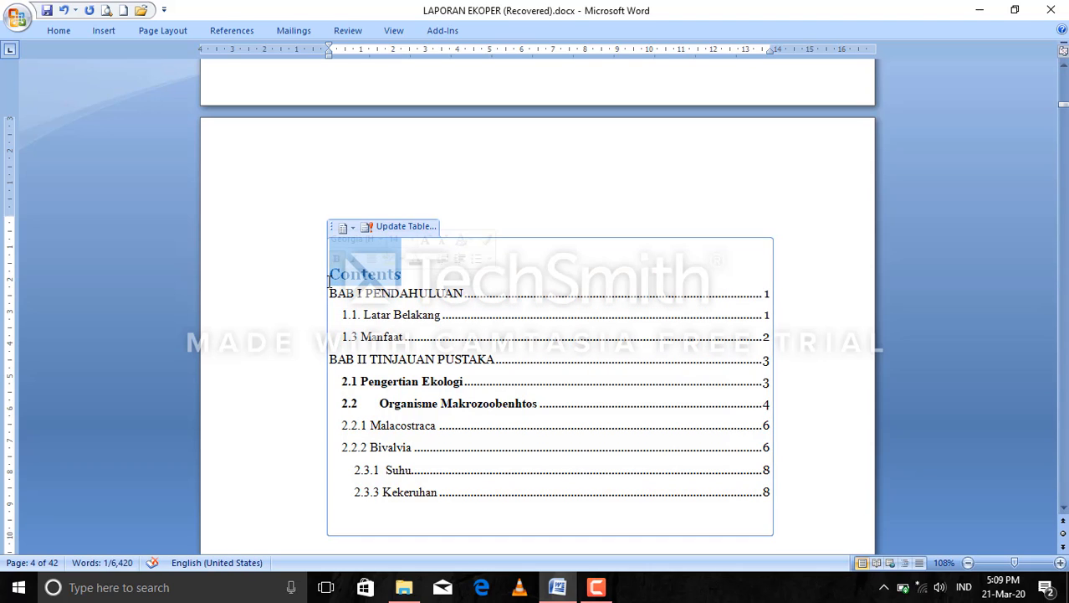
{"action": "key", "text": "BackSpace"}
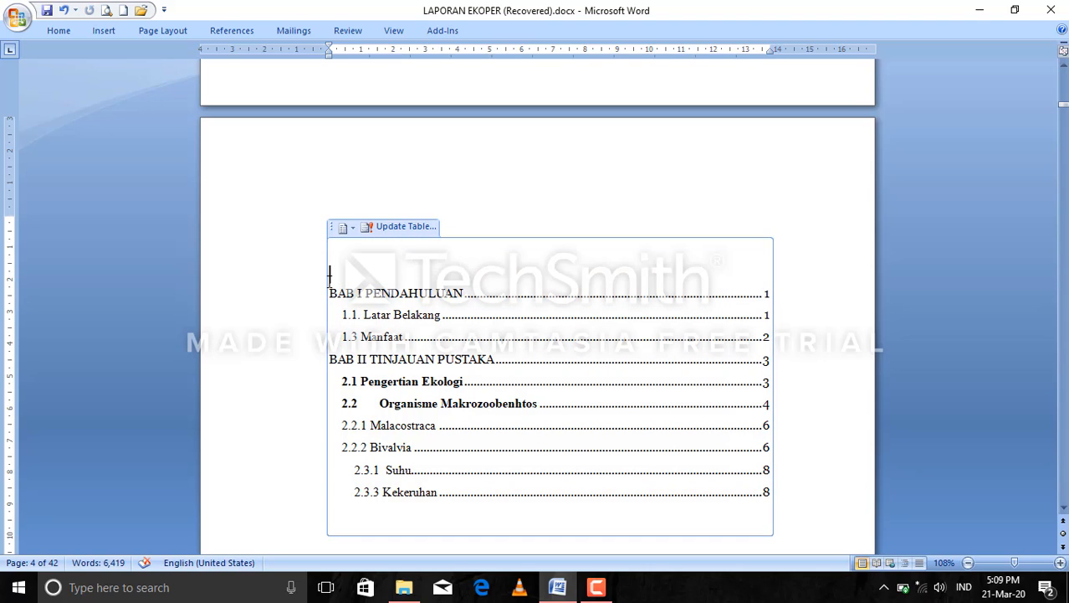
{"action": "type", "text": "da"}
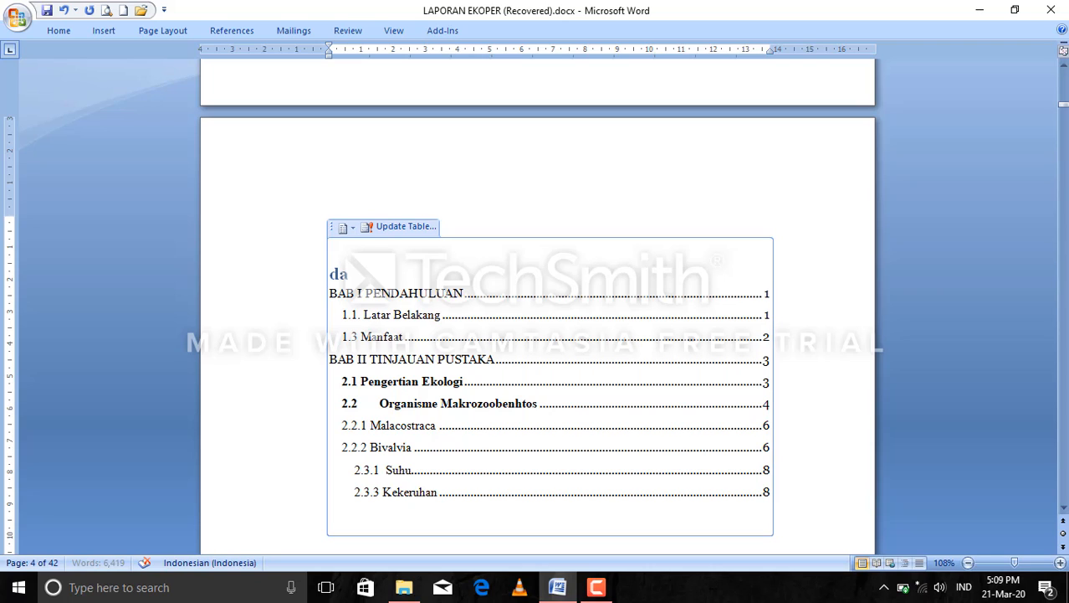
{"action": "key", "text": "BackSpace"}
{"action": "key", "text": "BackSpace"}
{"action": "type", "text": "DAFTA"}
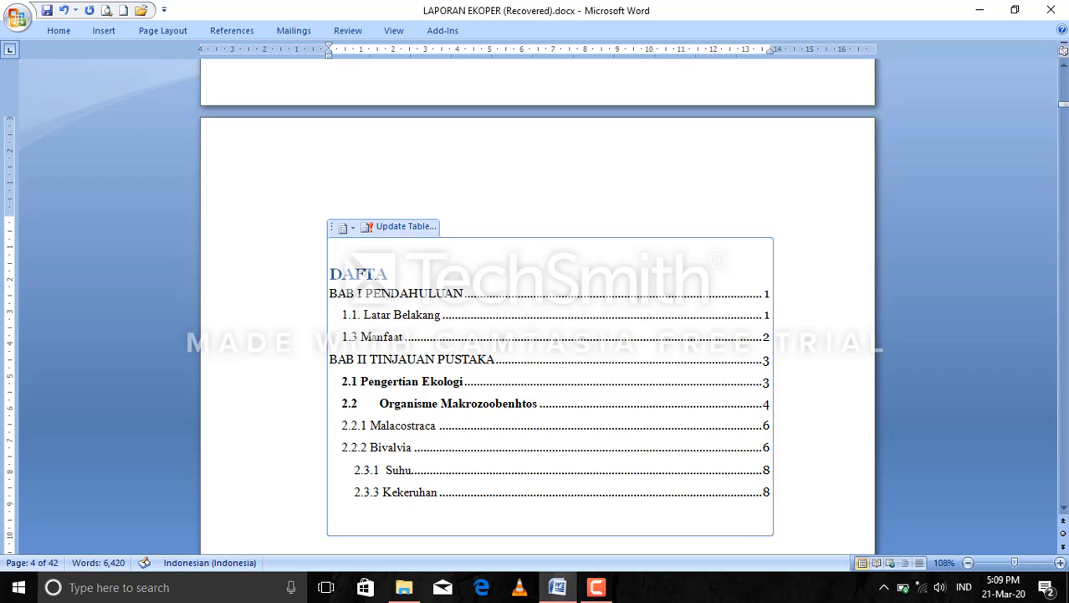
{"action": "type", "text": "R ISI"}
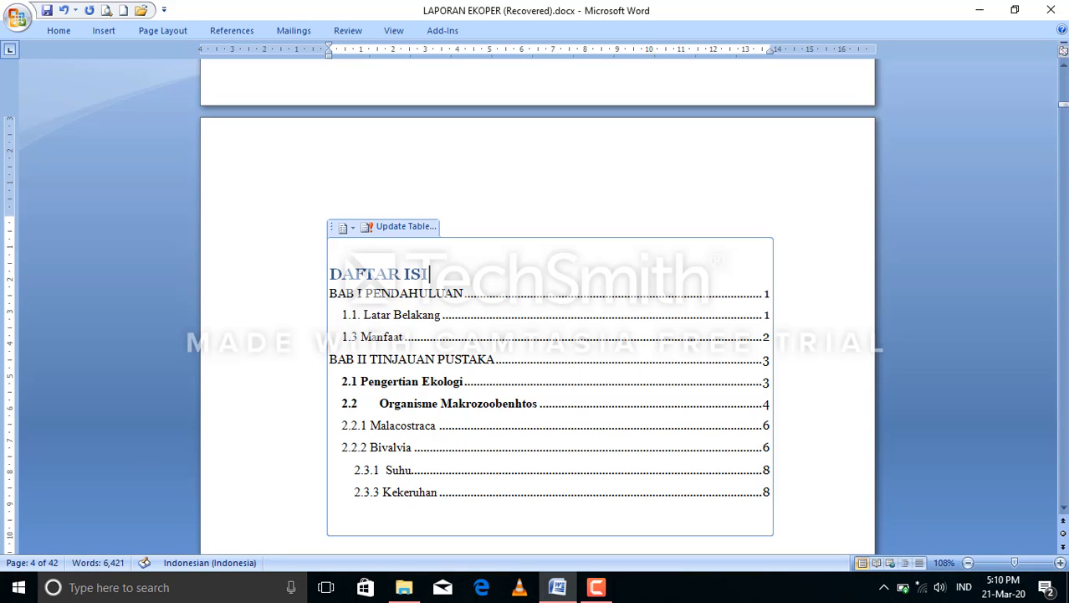
Set the DAFTAR ISI title to Times New Roman at 12 pt.
{"action": "left_click_drag", "start_coordinate": [428, 273], "coordinate": [368, 274]}
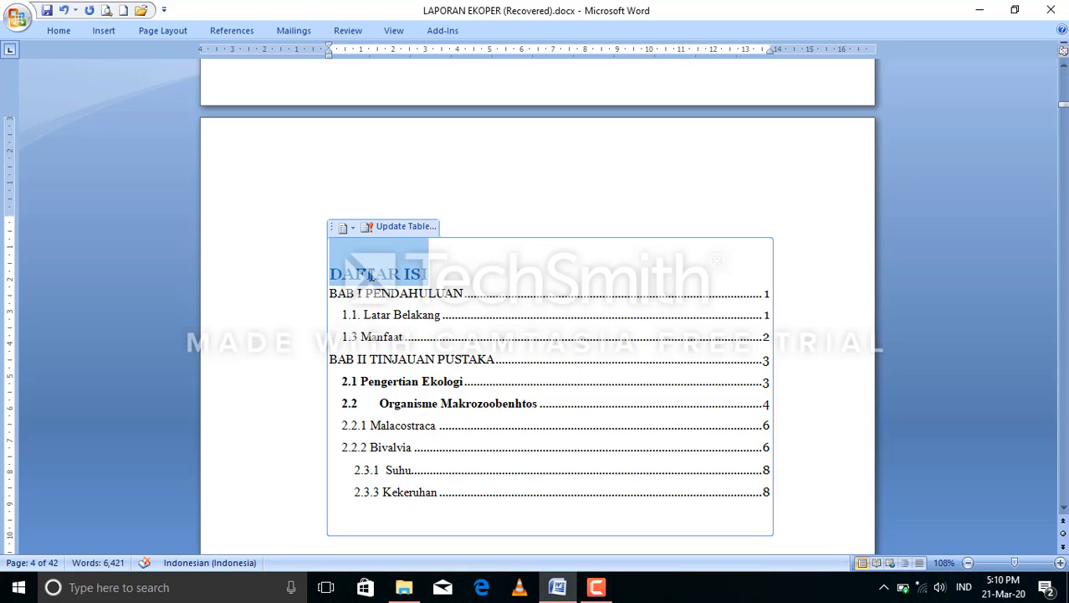
{"action": "left_click", "coordinate": [54, 33]}
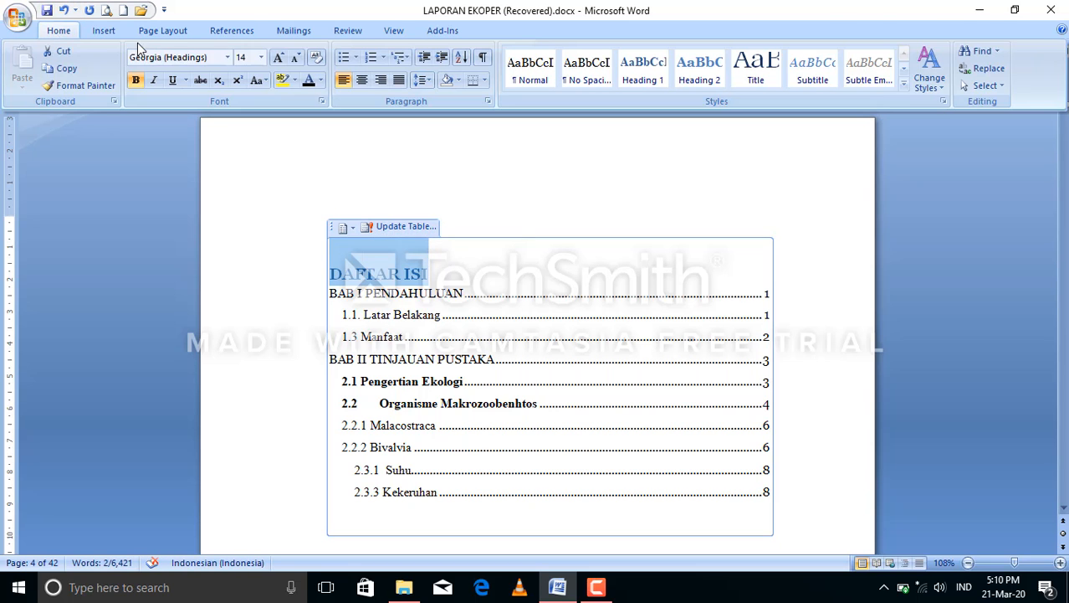
{"action": "left_click", "coordinate": [228, 58]}
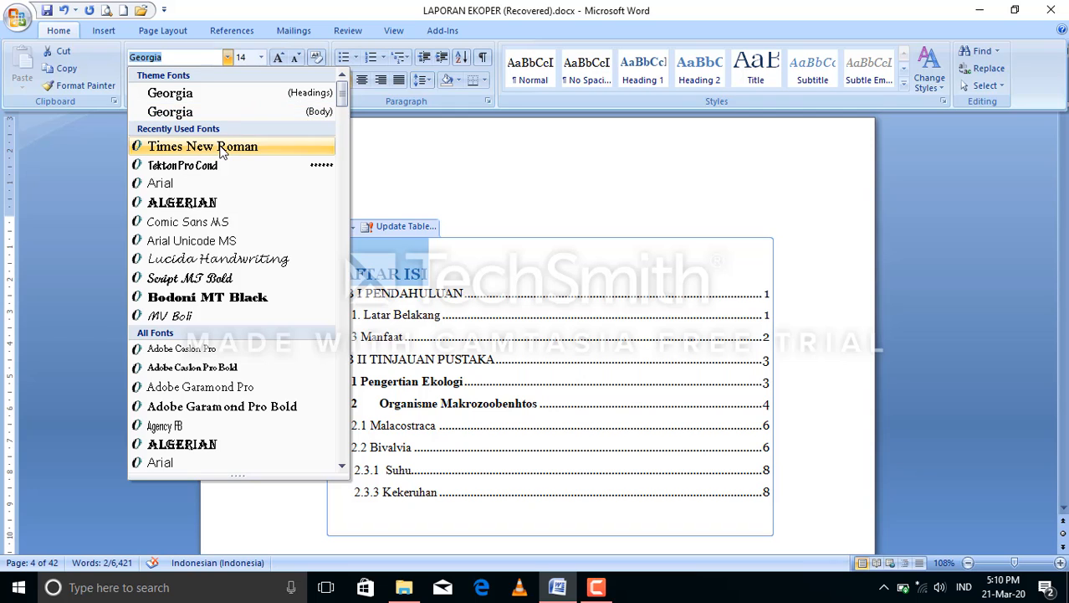
{"action": "left_click", "coordinate": [253, 147]}
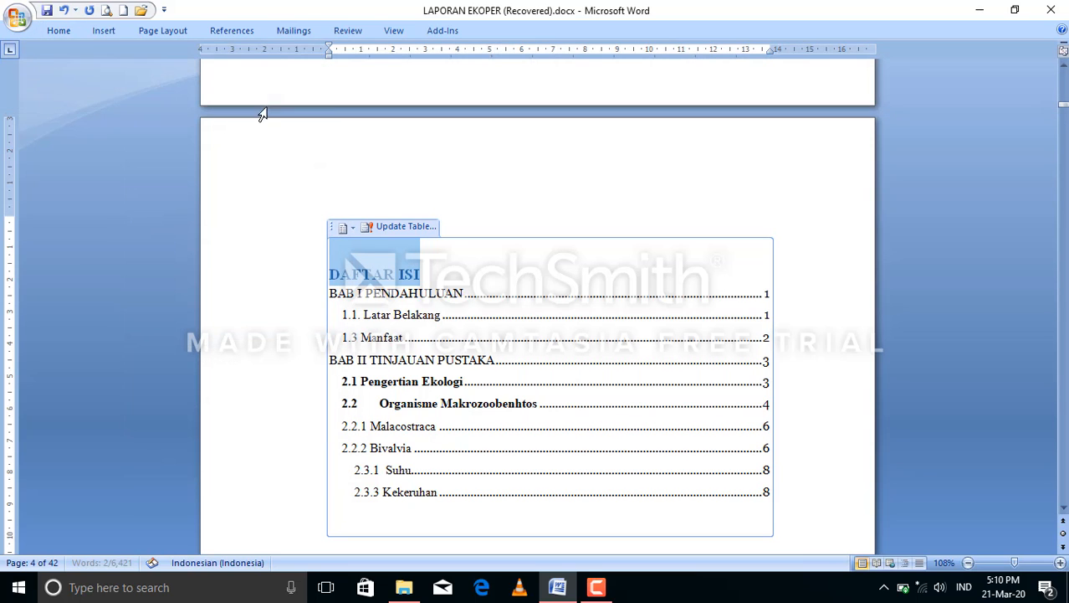
{"action": "left_click", "coordinate": [72, 29]}
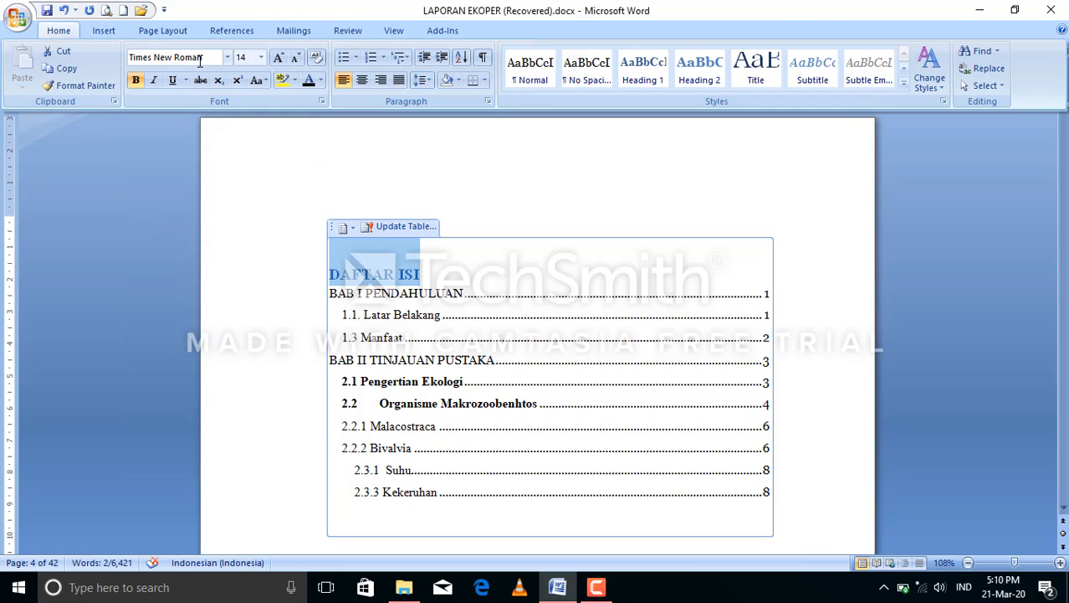
{"action": "left_click", "coordinate": [278, 58]}
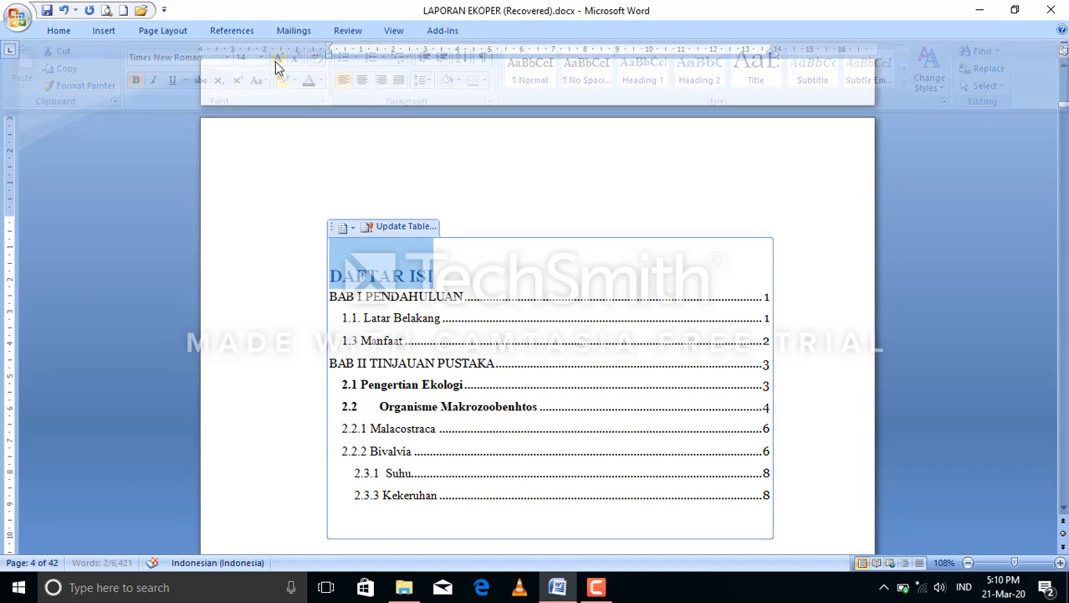
{"action": "left_click", "coordinate": [67, 28]}
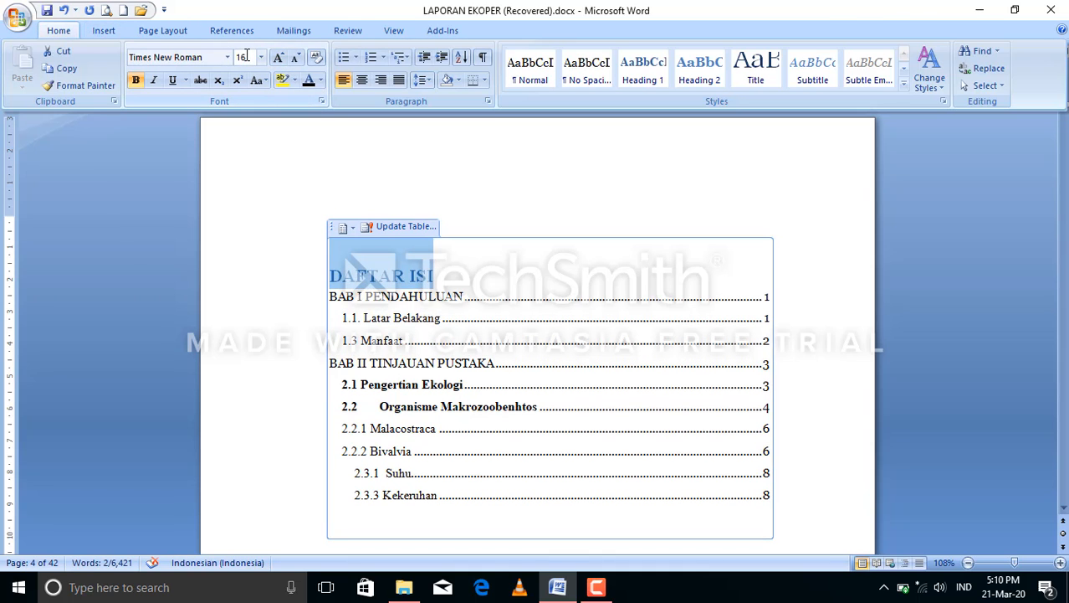
{"action": "left_click", "coordinate": [262, 58]}
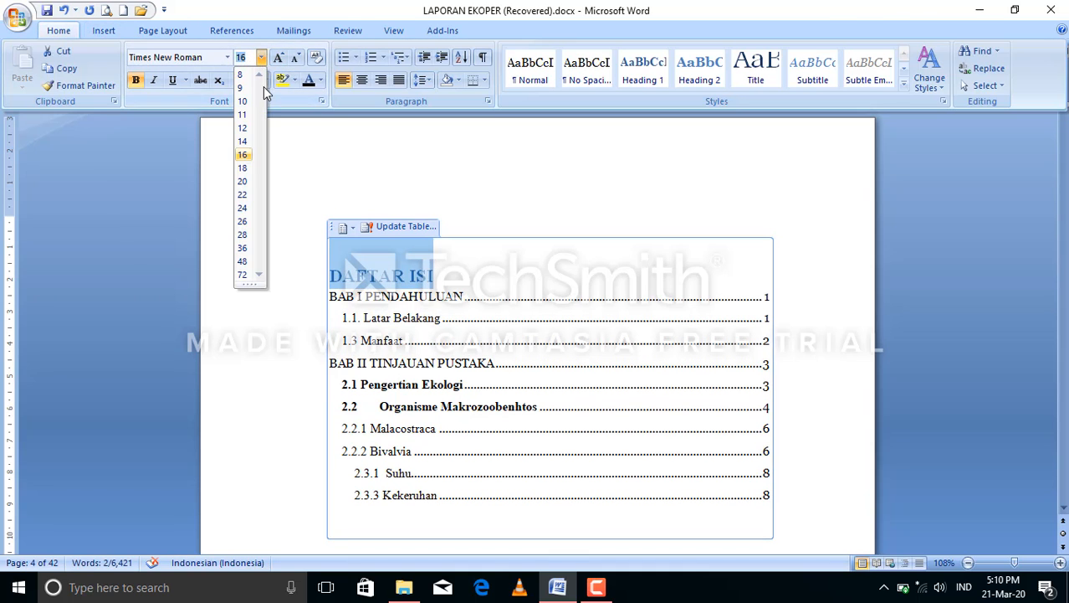
{"action": "left_click", "coordinate": [243, 130]}
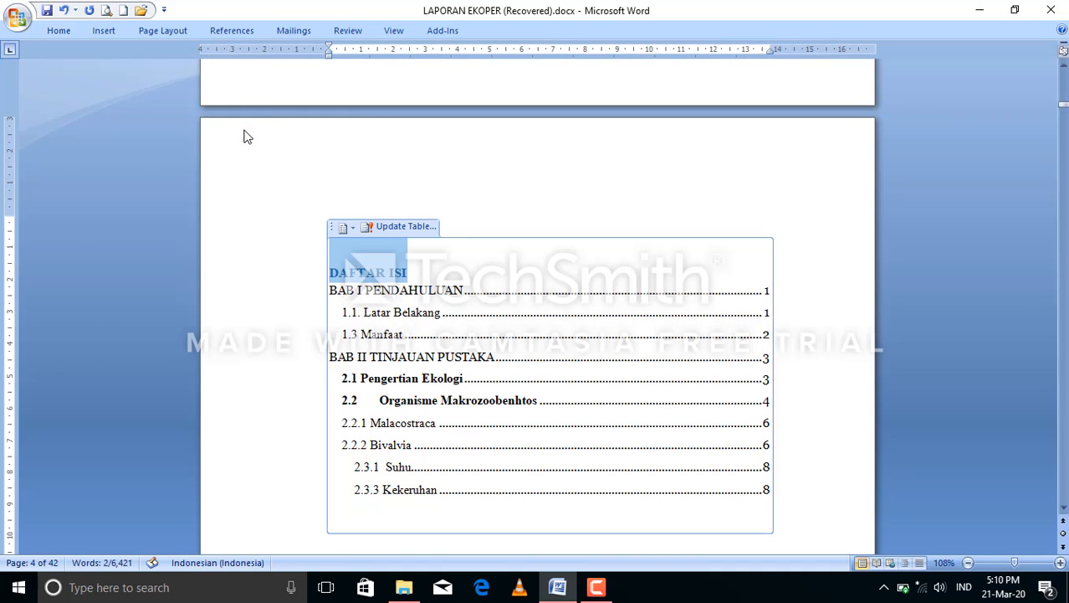
Change the DAFTAR ISI title's font color to black and center it.
{"action": "left_click", "coordinate": [62, 31]}
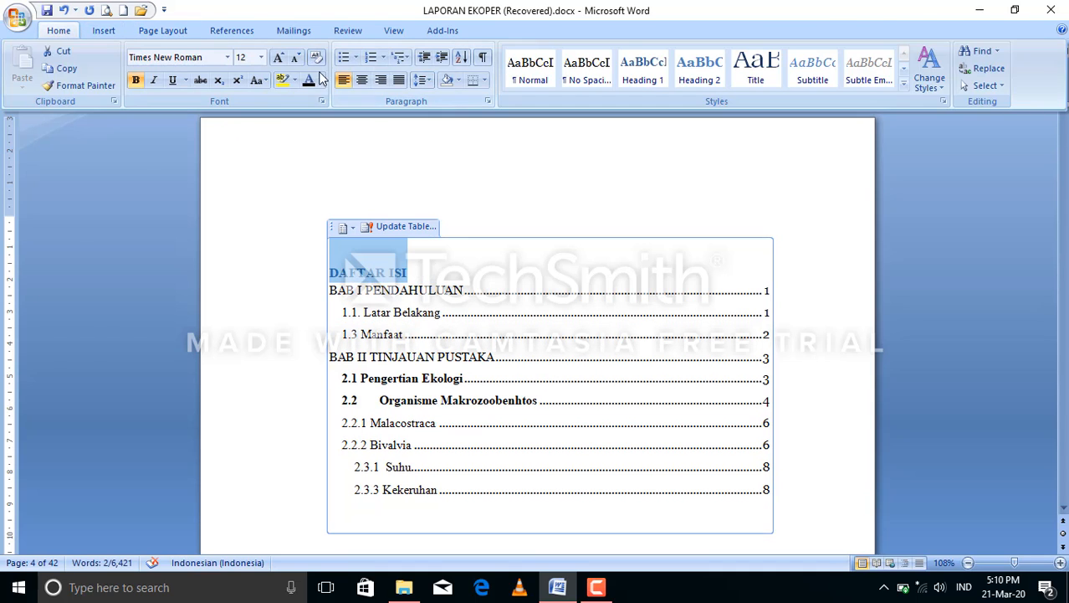
{"action": "left_click", "coordinate": [308, 81]}
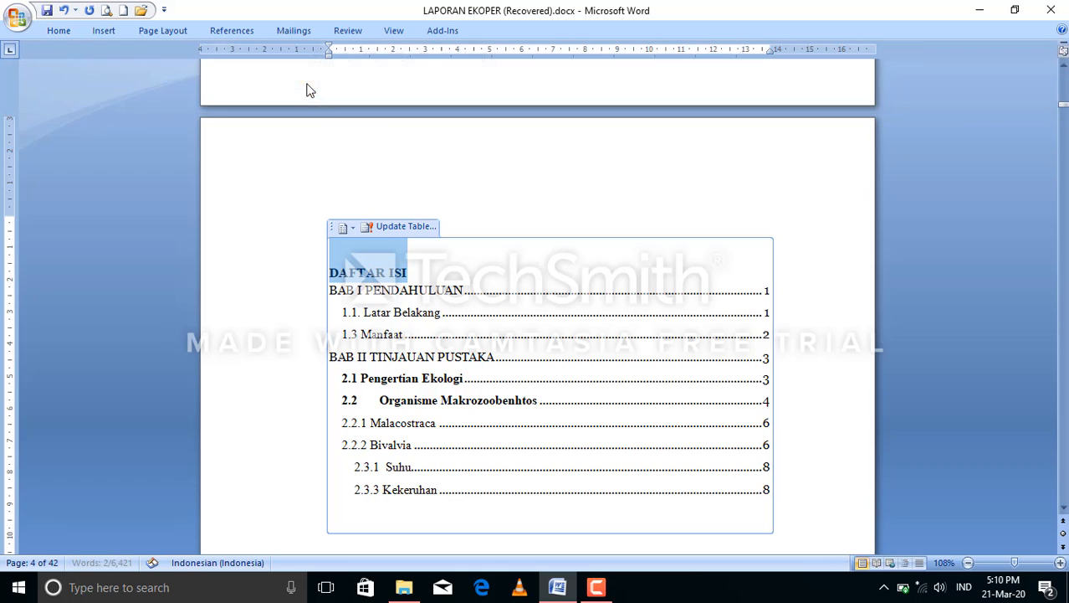
{"action": "left_click", "coordinate": [72, 29]}
{"action": "left_click", "coordinate": [362, 81]}
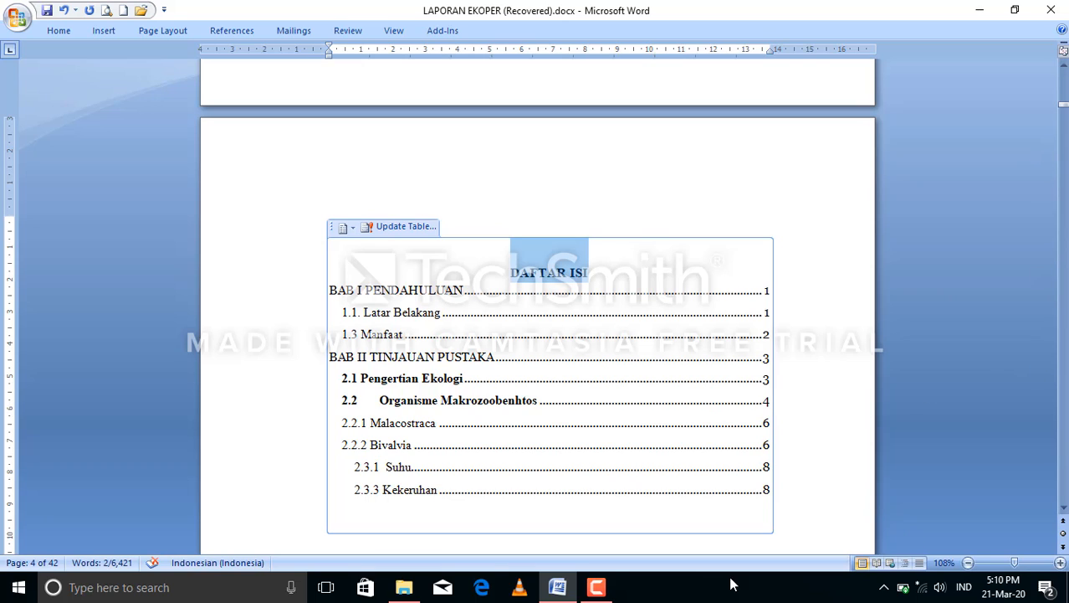
{"action": "left_click", "coordinate": [596, 586]}
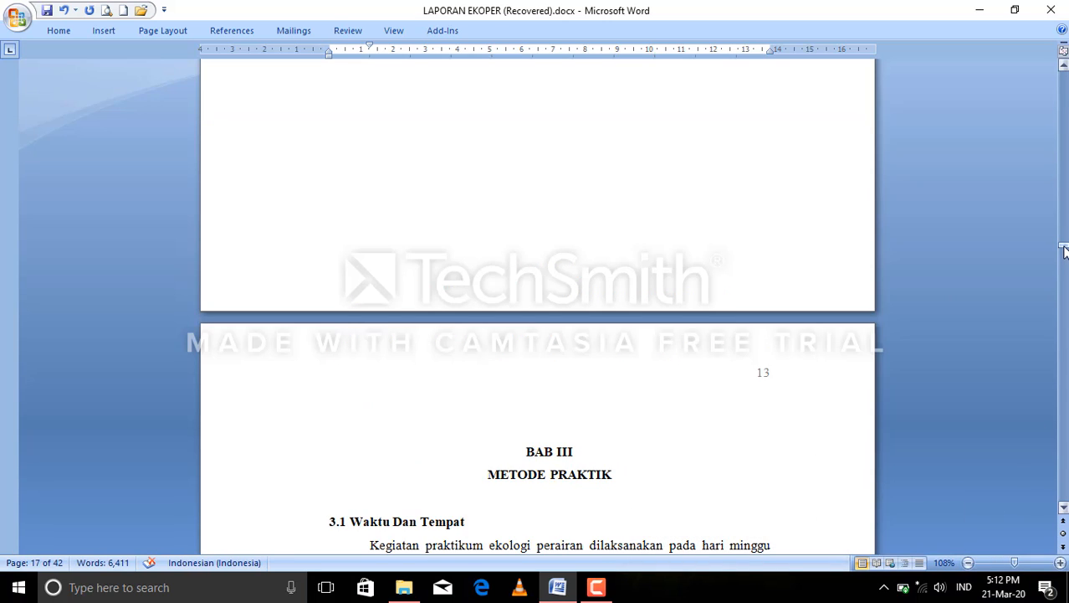
{"action": "left_click_drag", "start_coordinate": [1065, 251], "coordinate": [1064, 255]}
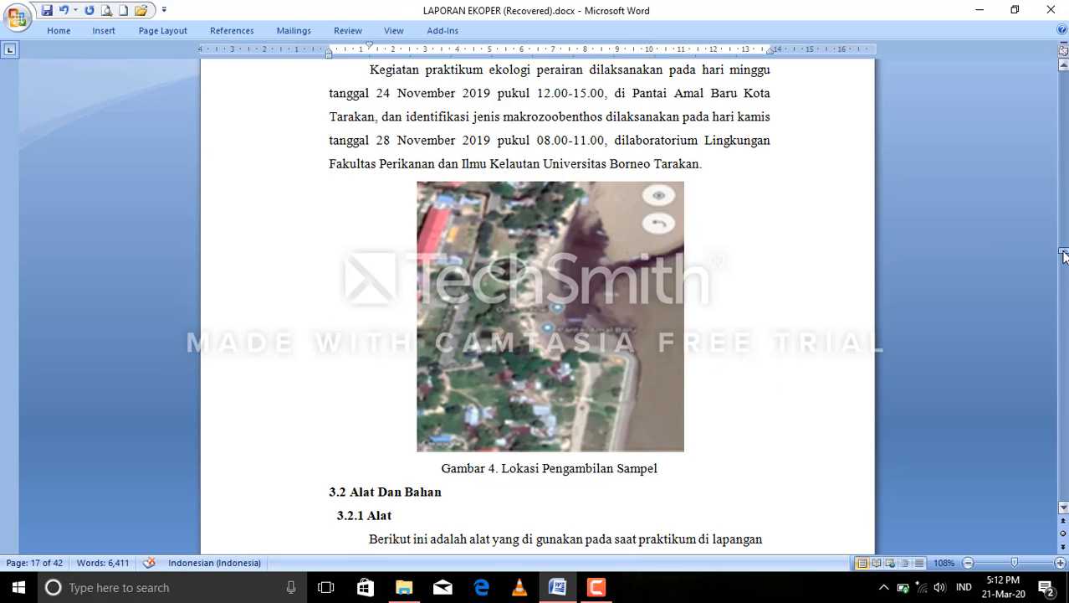
{"action": "left_click", "coordinate": [1065, 253]}
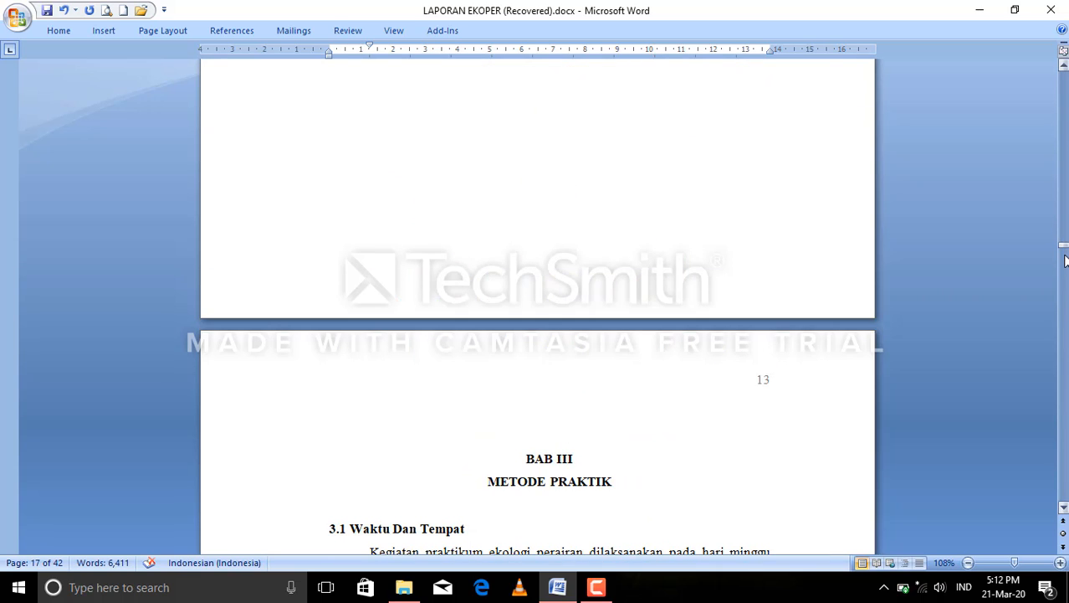
{"action": "left_click", "coordinate": [1064, 245]}
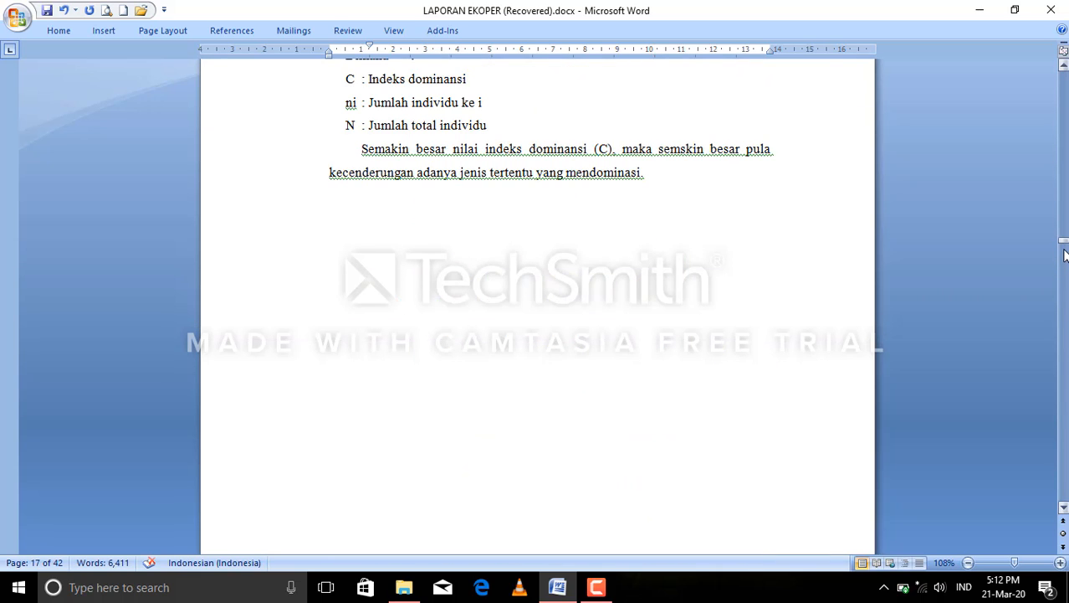
{"action": "left_click", "coordinate": [595, 586]}
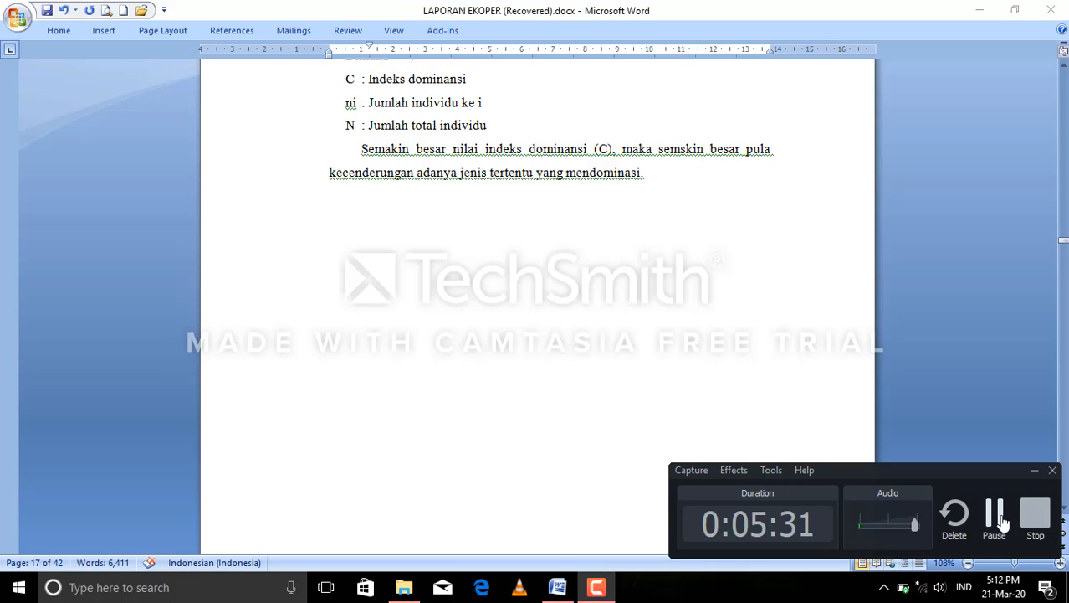
{"action": "left_click", "coordinate": [996, 514]}
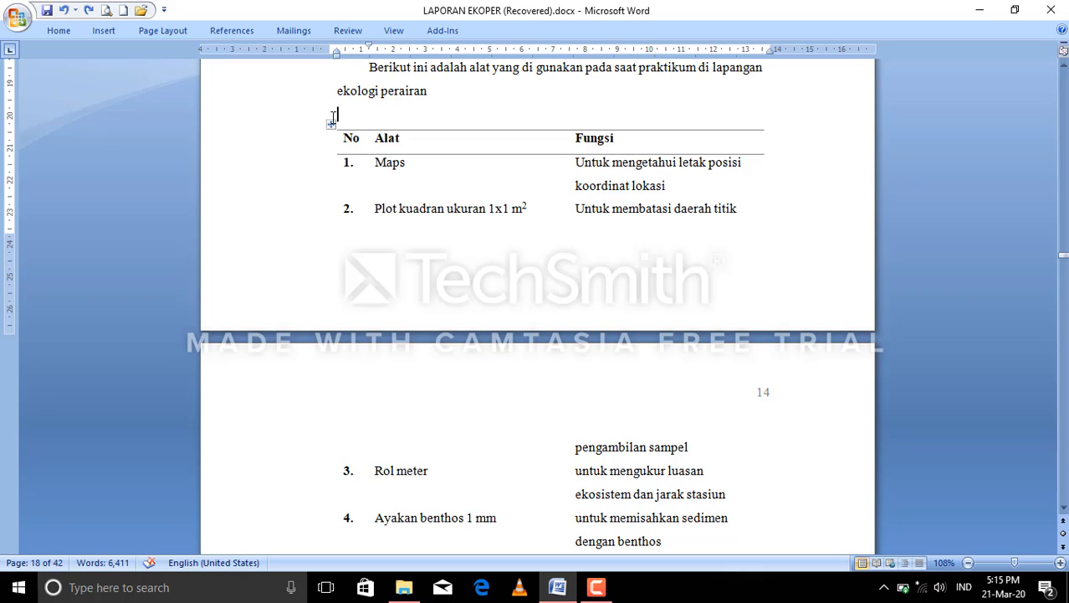
Insert the caption "Tabel 1. alat dan fungsi" below the tools table in section 3.2.1, using the Tabel label.
{"action": "left_click", "coordinate": [331, 126]}
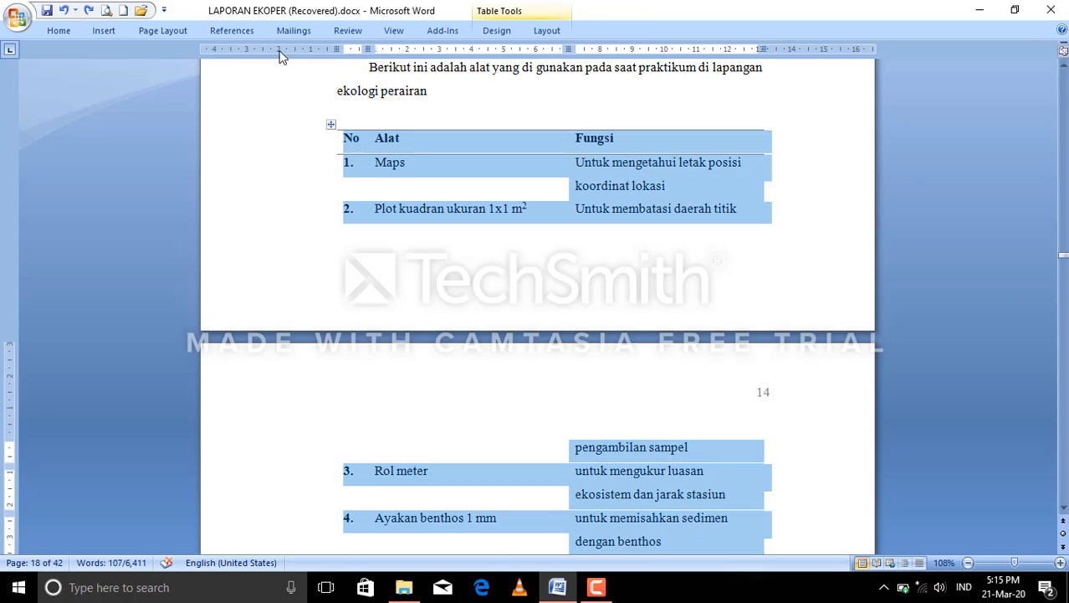
{"action": "left_click", "coordinate": [232, 31]}
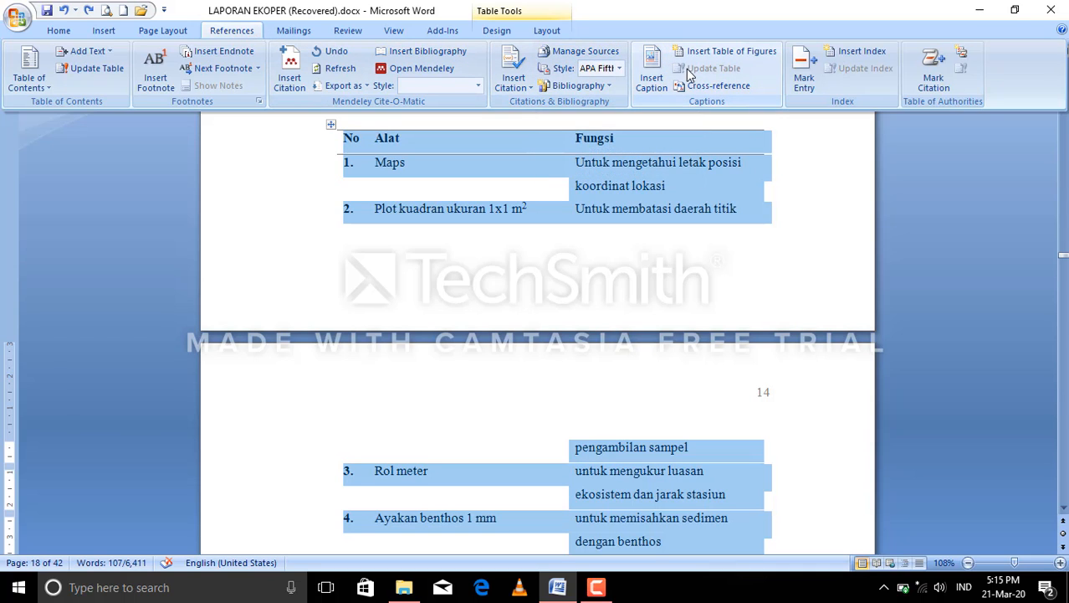
{"action": "left_click", "coordinate": [659, 75]}
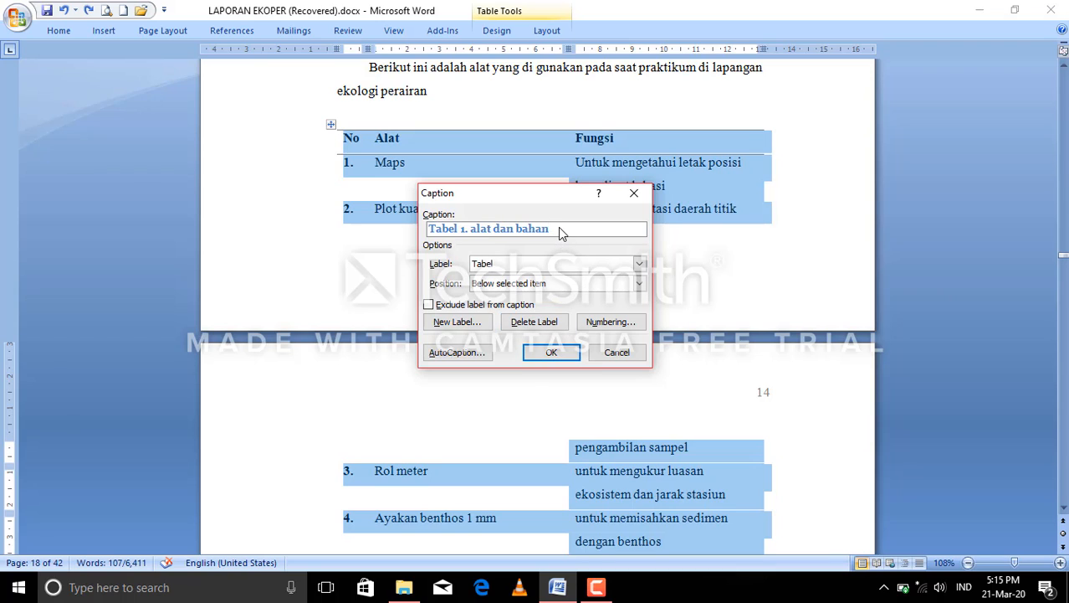
{"action": "key", "text": "BackSpace"}
{"action": "key", "text": "BackSpace"}
{"action": "key", "text": "BackSpace"}
{"action": "key", "text": "BackSpace"}
{"action": "key", "text": "BackSpace"}
{"action": "type", "text": "fungsi"}
{"action": "left_click", "coordinate": [553, 353]}
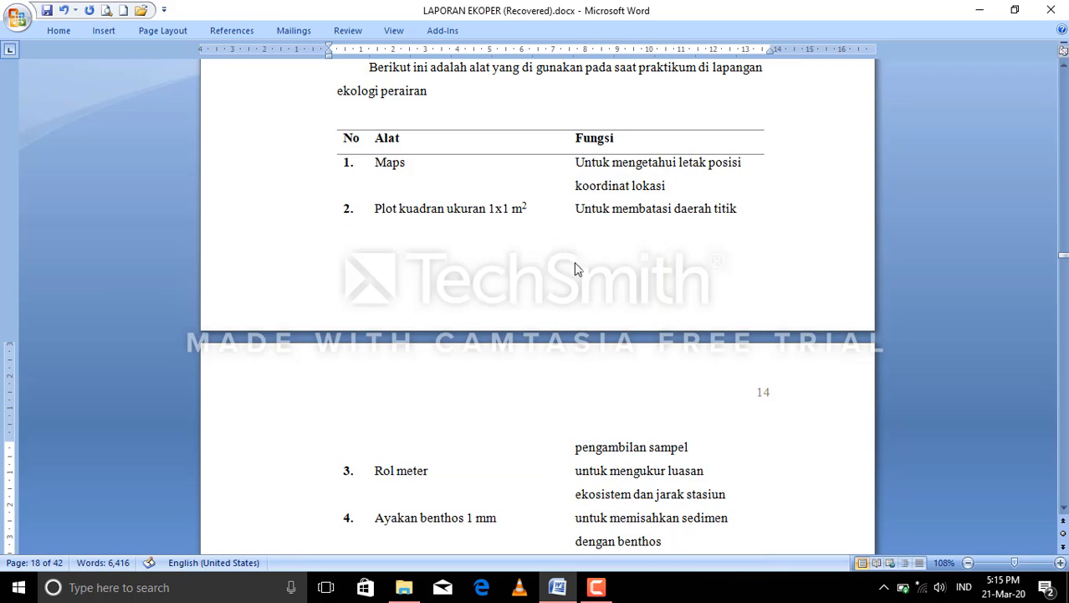
Move the caption "Tabel 1. alat dan fungsi" from below the tools table in section 3.2.1 to directly above it.
{"action": "left_click_drag", "start_coordinate": [1064, 258], "coordinate": [1063, 263]}
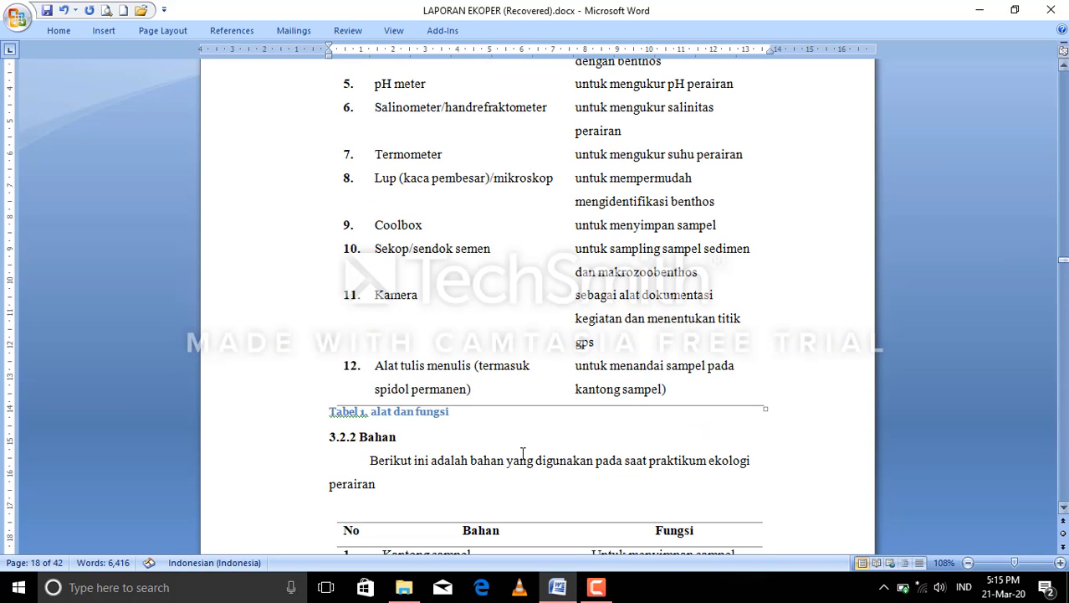
{"action": "left_click_drag", "start_coordinate": [458, 413], "coordinate": [354, 411]}
{"action": "key", "text": "ctrl+c"}
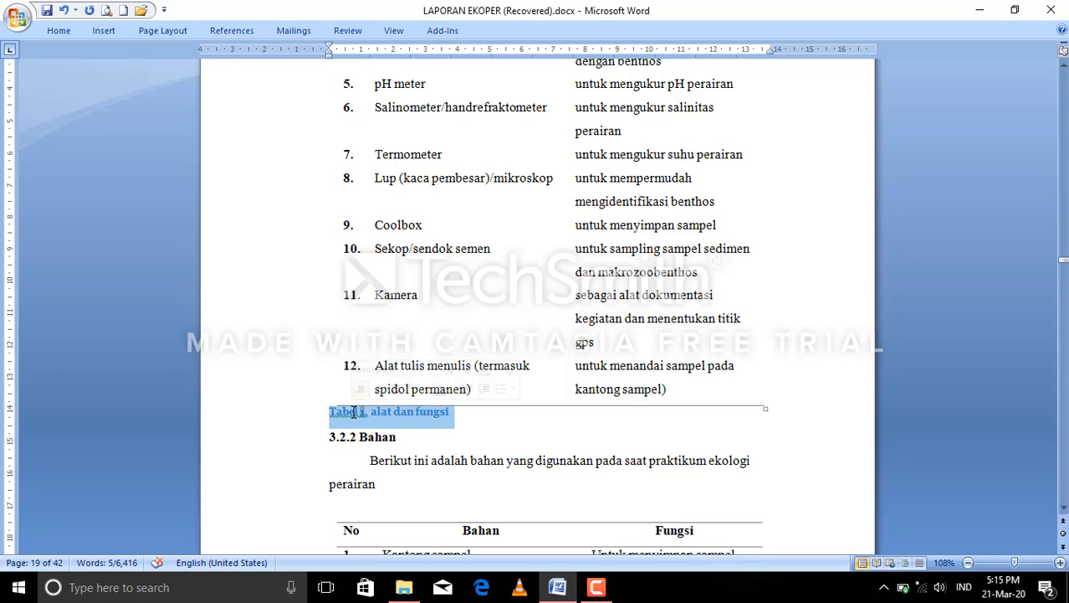
{"action": "key", "text": "Delete"}
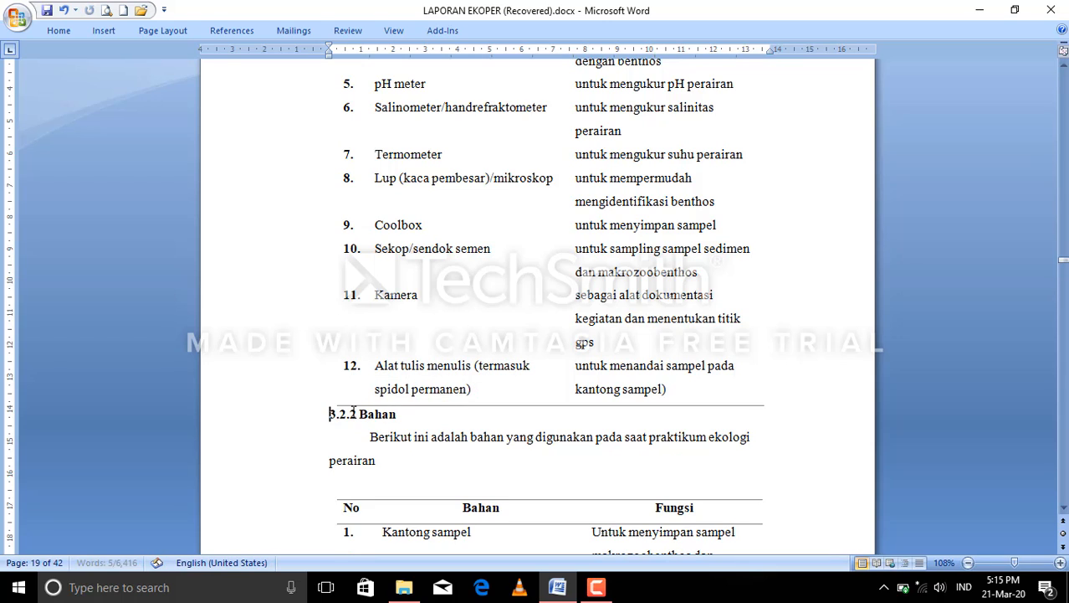
{"action": "key", "text": "Up"}
{"action": "key", "text": "Up"}
{"action": "key", "text": "Up"}
{"action": "key", "text": "Up"}
{"action": "key", "text": "Up"}
{"action": "key", "text": "Up"}
{"action": "key", "text": "Up"}
{"action": "key", "text": "Up"}
{"action": "key", "text": "Up"}
{"action": "key", "text": "Up"}
{"action": "key", "text": "Up"}
{"action": "key", "text": "Up"}
{"action": "key", "text": "Up"}
{"action": "key", "text": "Up"}
{"action": "key", "text": "Up"}
{"action": "key", "text": "Up"}
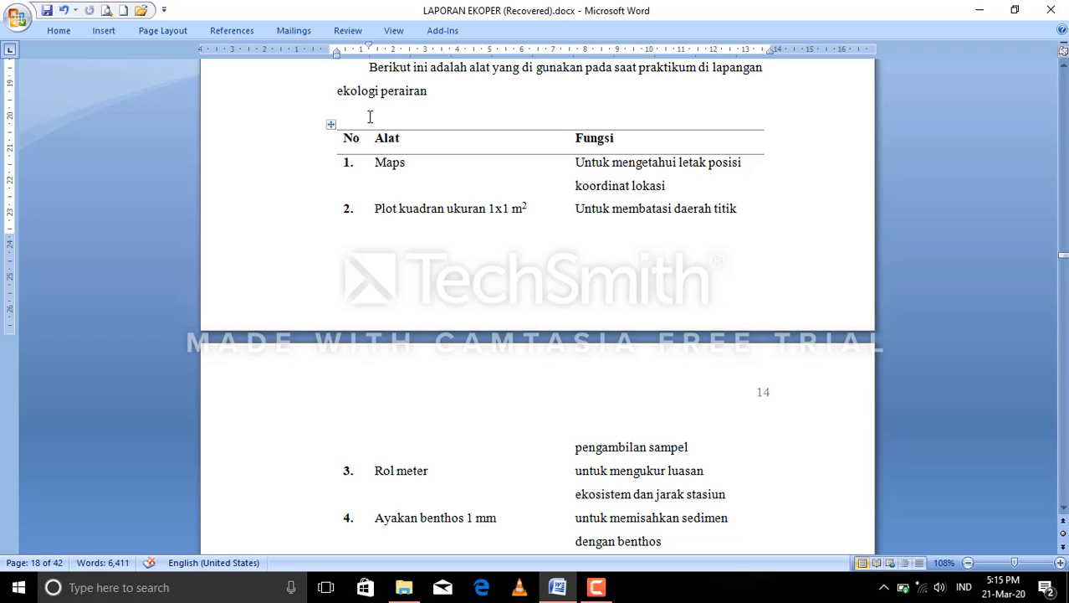
{"action": "key", "text": "ctrl+v"}
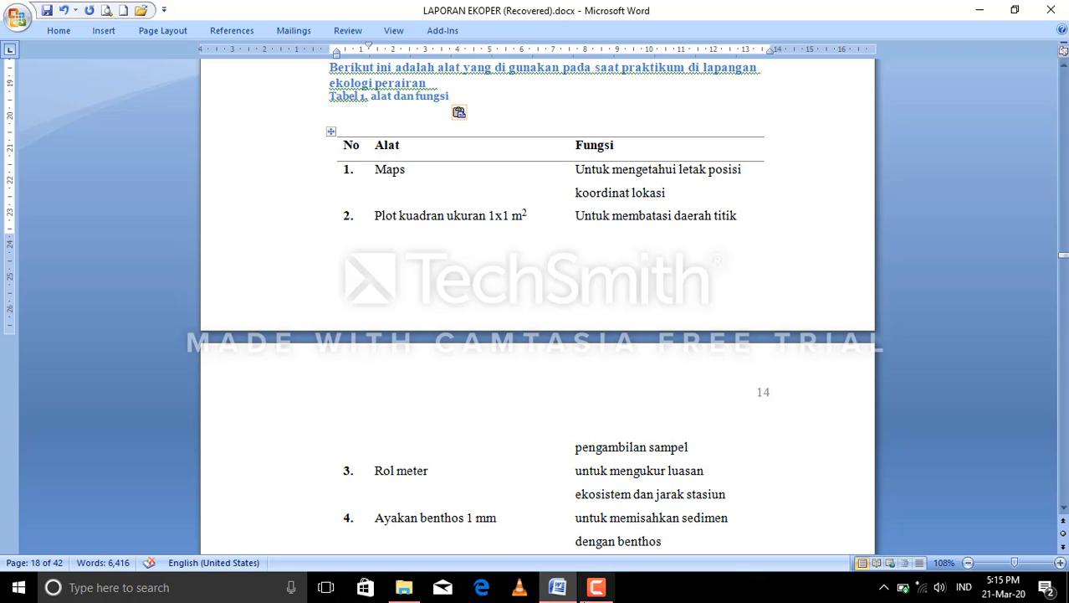
{"action": "left_click", "coordinate": [596, 588]}
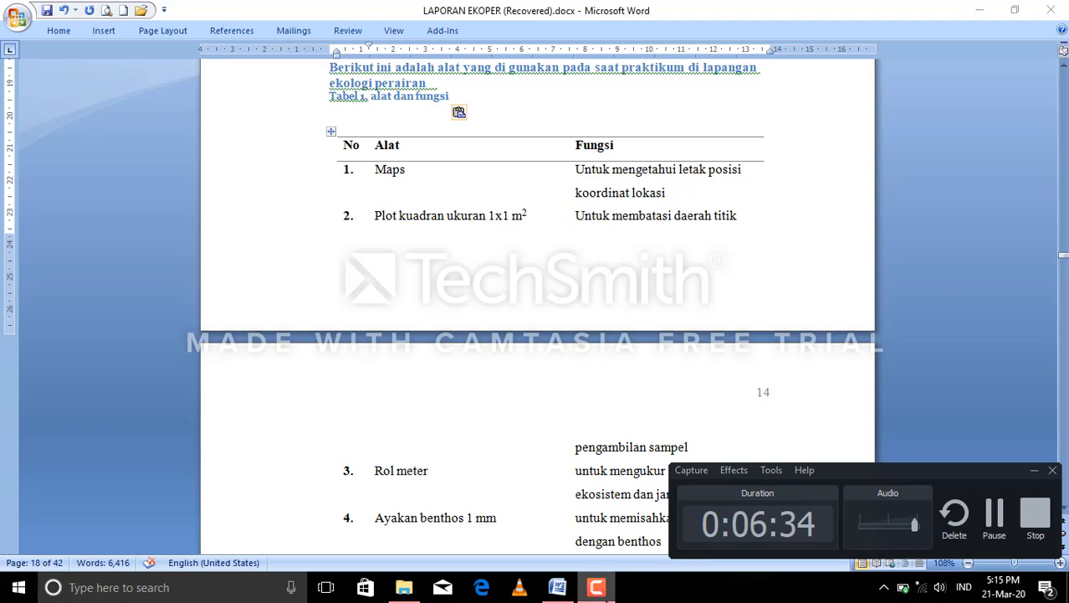
{"action": "left_click", "coordinate": [1001, 519]}
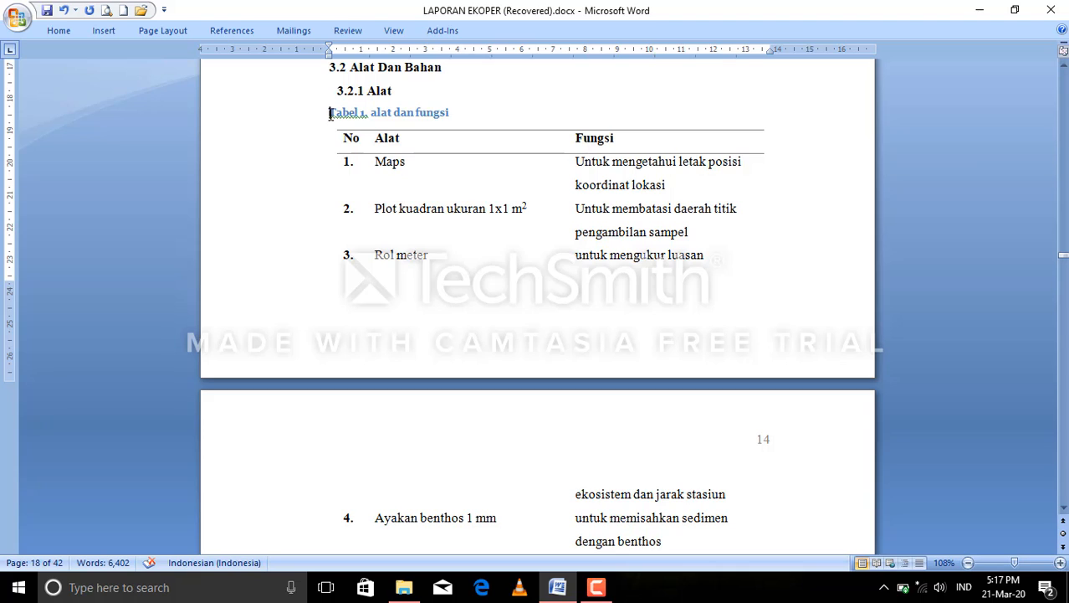
Change the font color of the caption "Tabel 1. alat dan fungsi" to black.
{"action": "left_click_drag", "start_coordinate": [329, 113], "coordinate": [433, 123]}
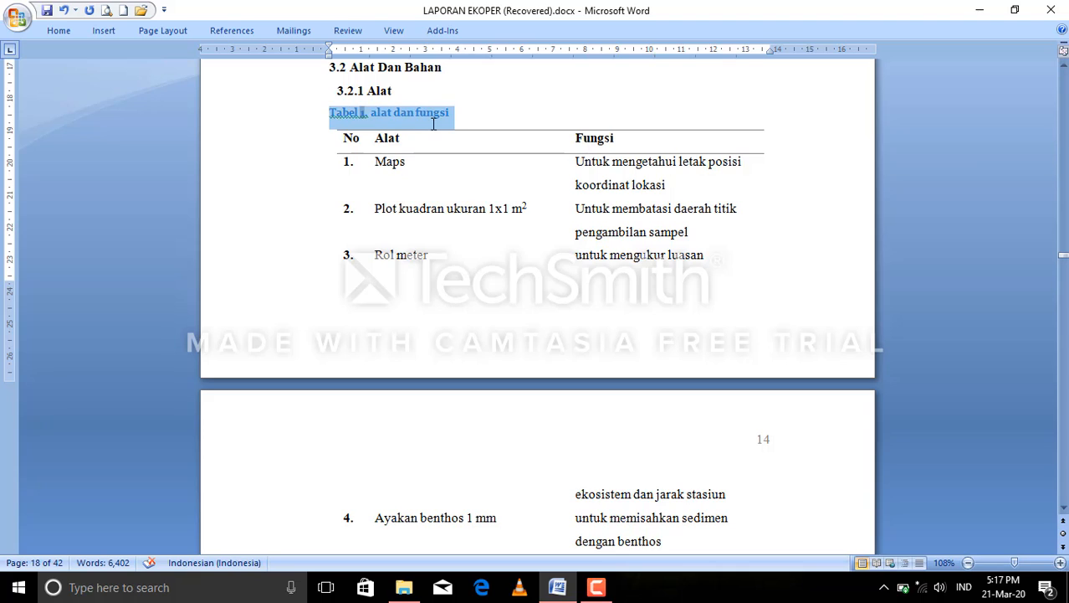
{"action": "left_click", "coordinate": [42, 33]}
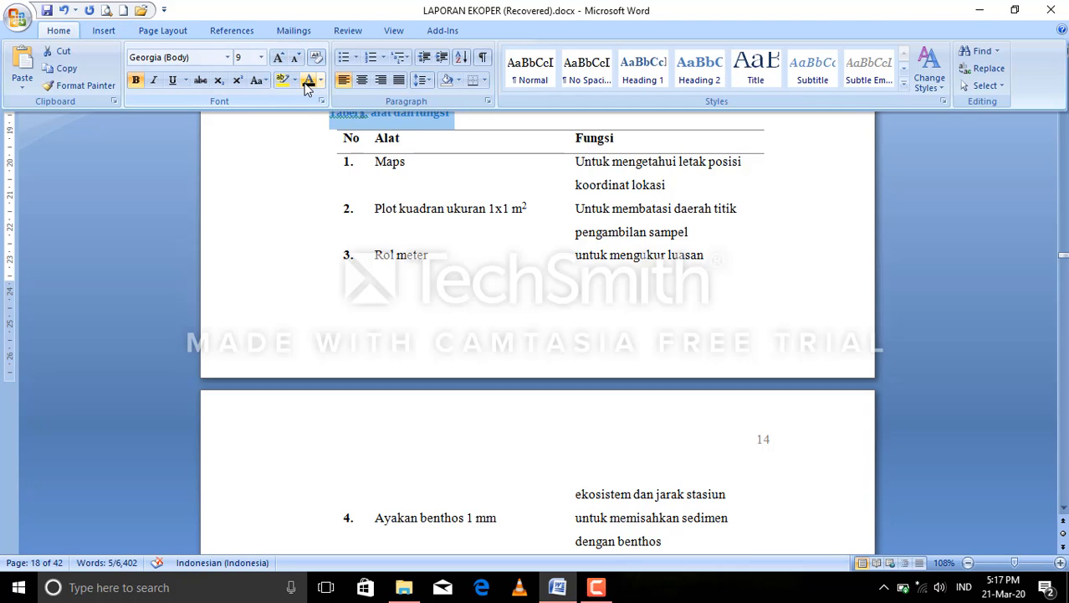
{"action": "left_click", "coordinate": [307, 83]}
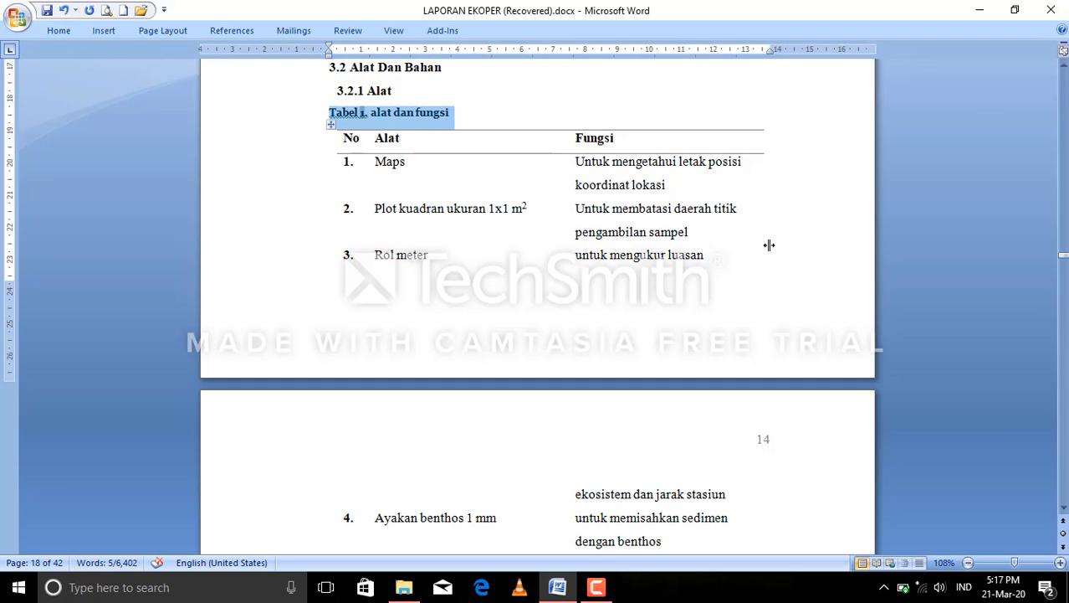
{"action": "left_click_drag", "start_coordinate": [1064, 258], "coordinate": [1064, 266]}
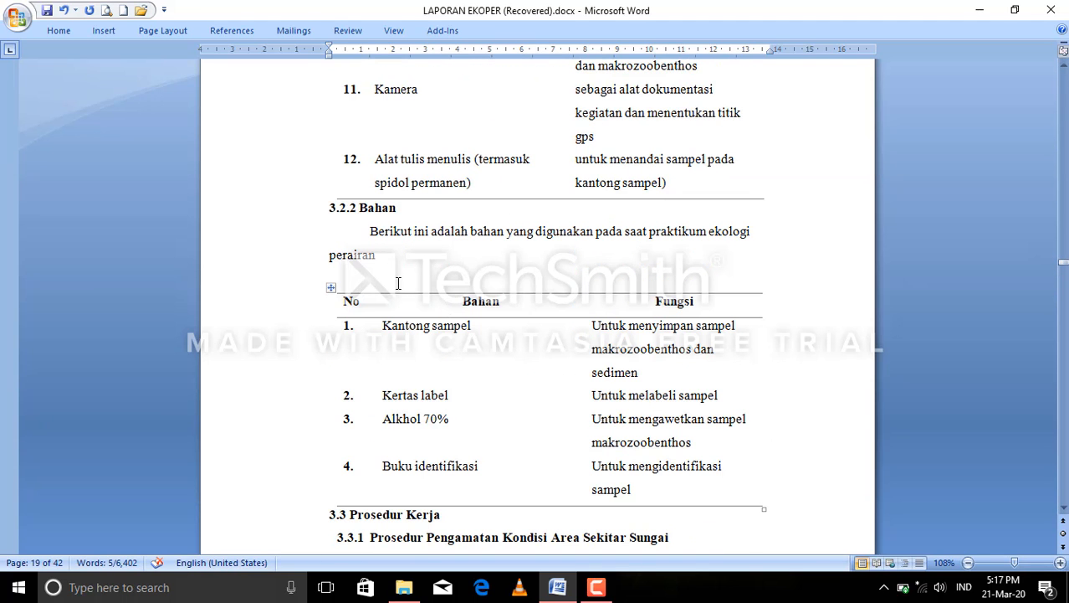
{"action": "left_click", "coordinate": [588, 588]}
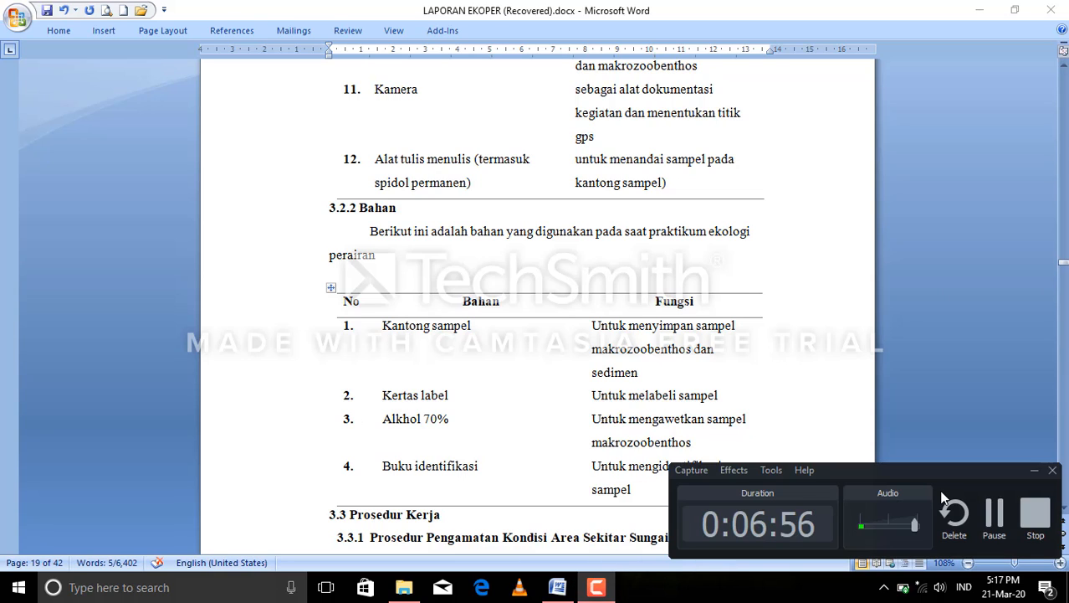
{"action": "left_click", "coordinate": [994, 512]}
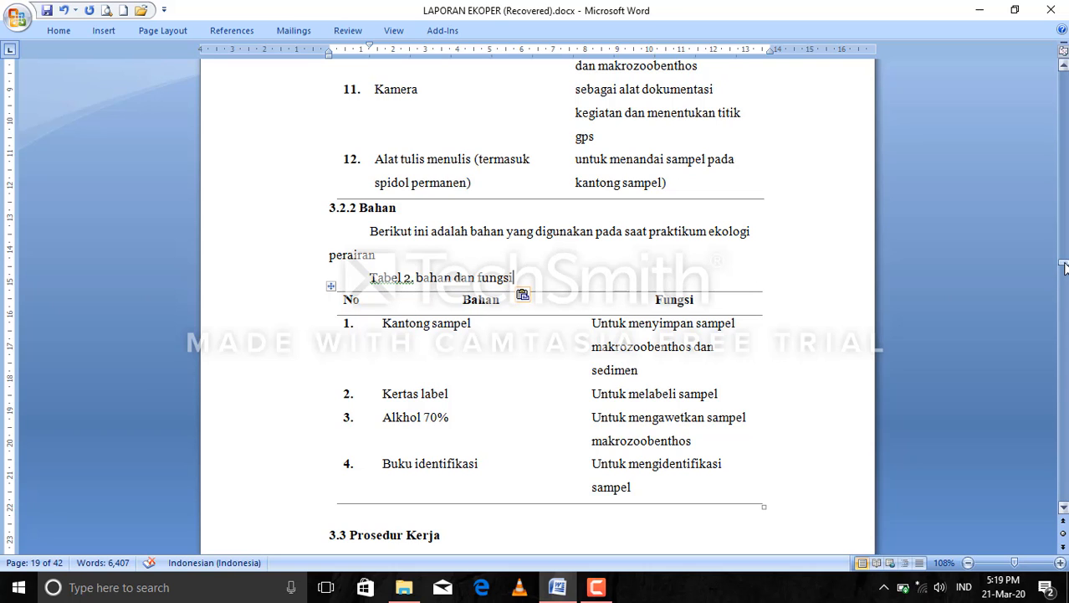
{"action": "left_click_drag", "start_coordinate": [1064, 266], "coordinate": [1065, 159]}
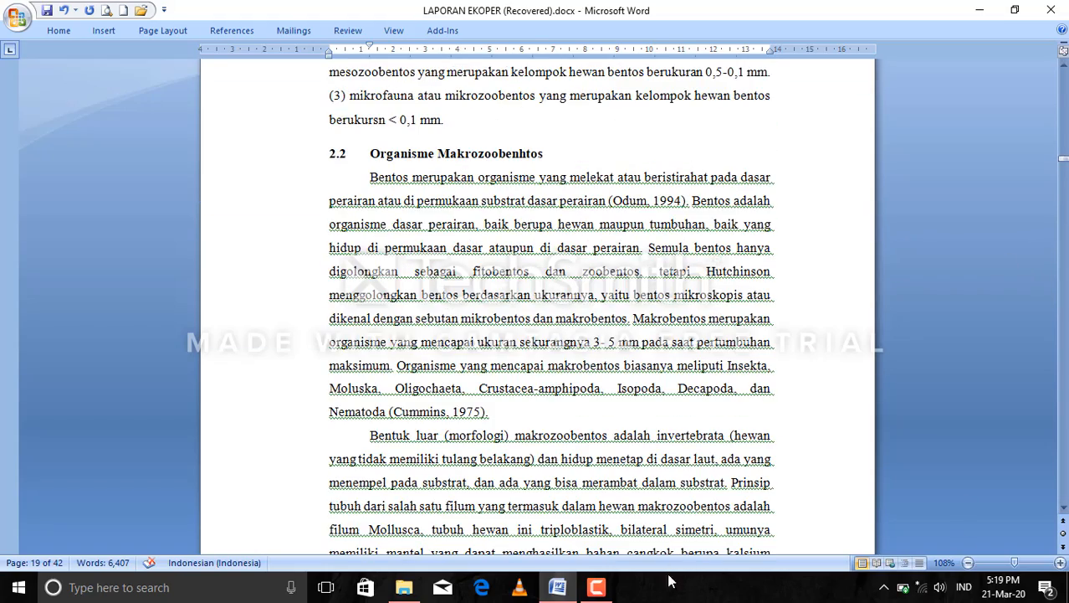
{"action": "left_click", "coordinate": [589, 589]}
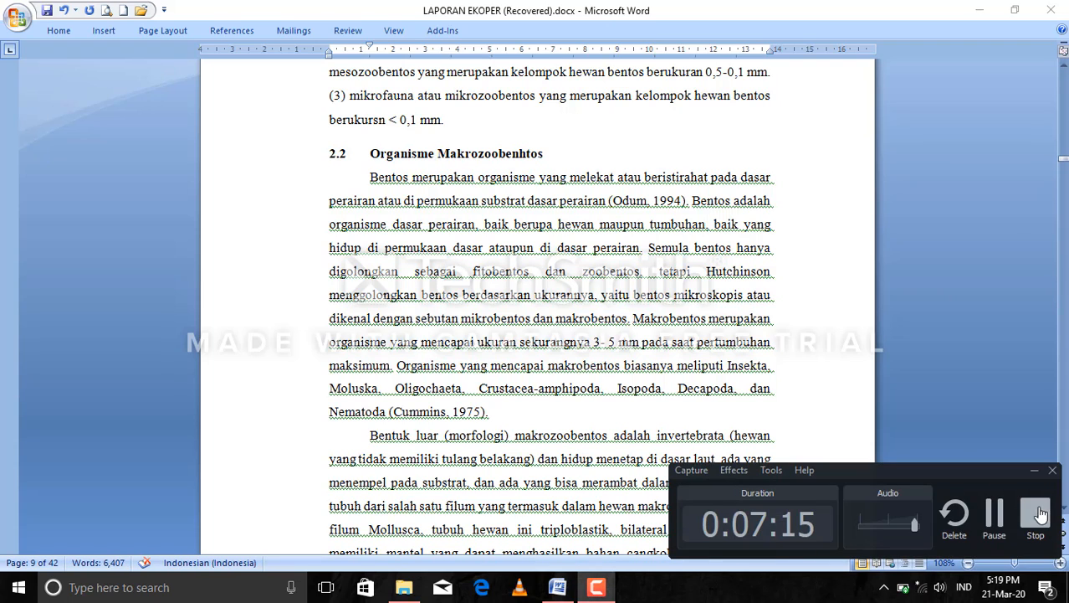
{"action": "left_click", "coordinate": [992, 519]}
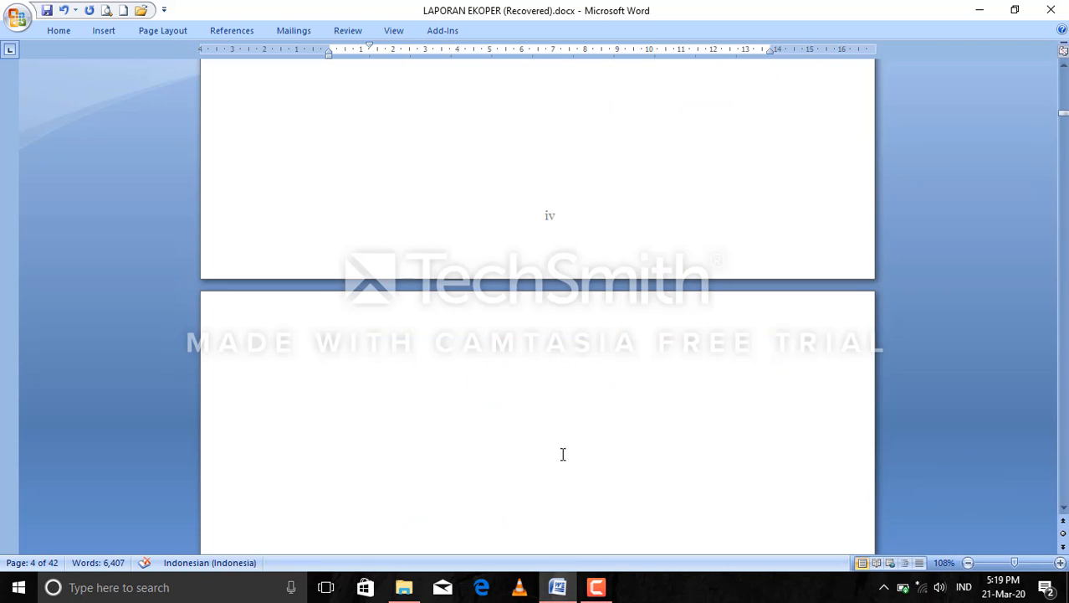
Insert an automatic list of tables on the blank page after page iv, using the Tabel caption label and a dotted tab leader.
{"action": "left_click", "coordinate": [304, 419]}
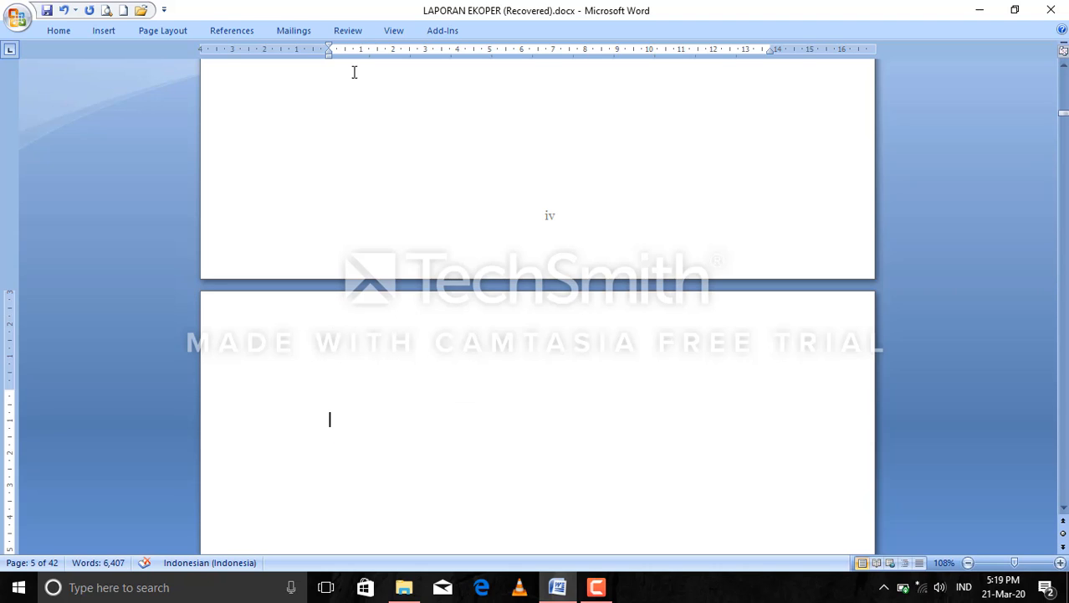
{"action": "left_click", "coordinate": [231, 31]}
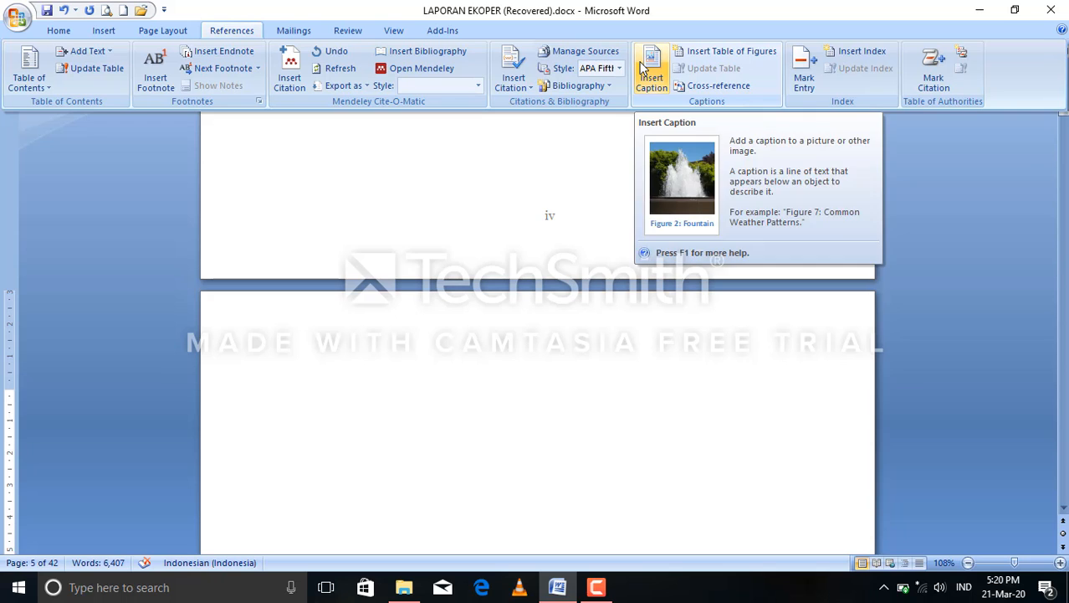
{"action": "left_click", "coordinate": [730, 51]}
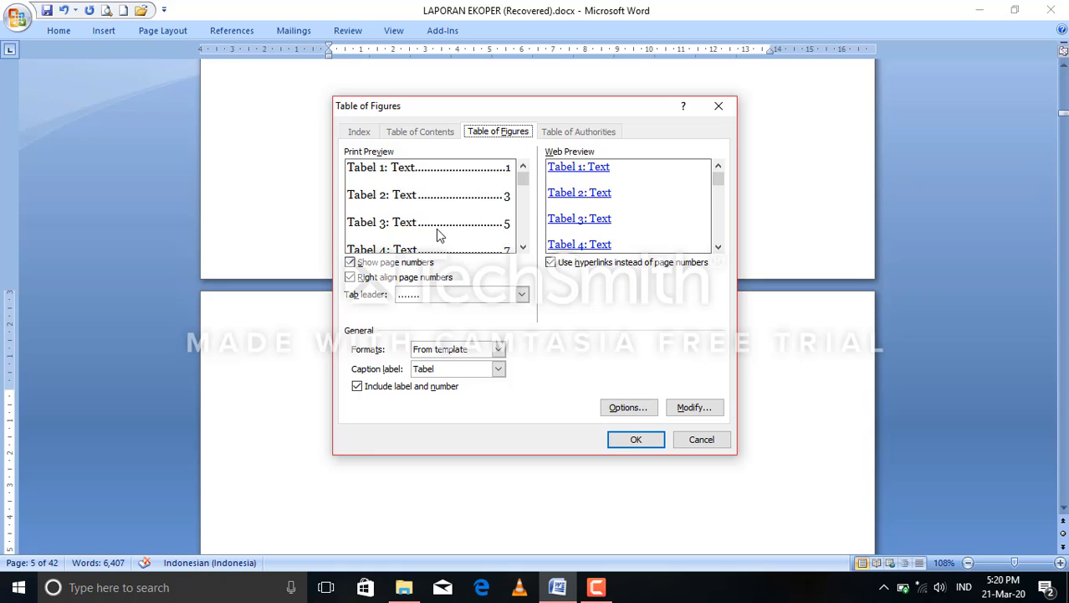
{"action": "left_click", "coordinate": [499, 369]}
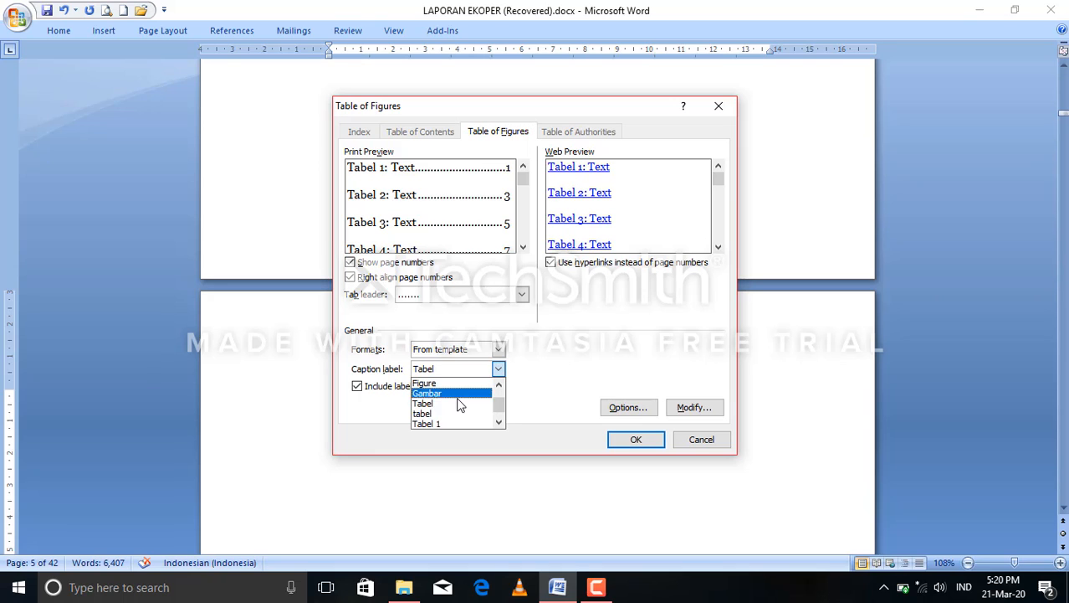
{"action": "left_click", "coordinate": [444, 414]}
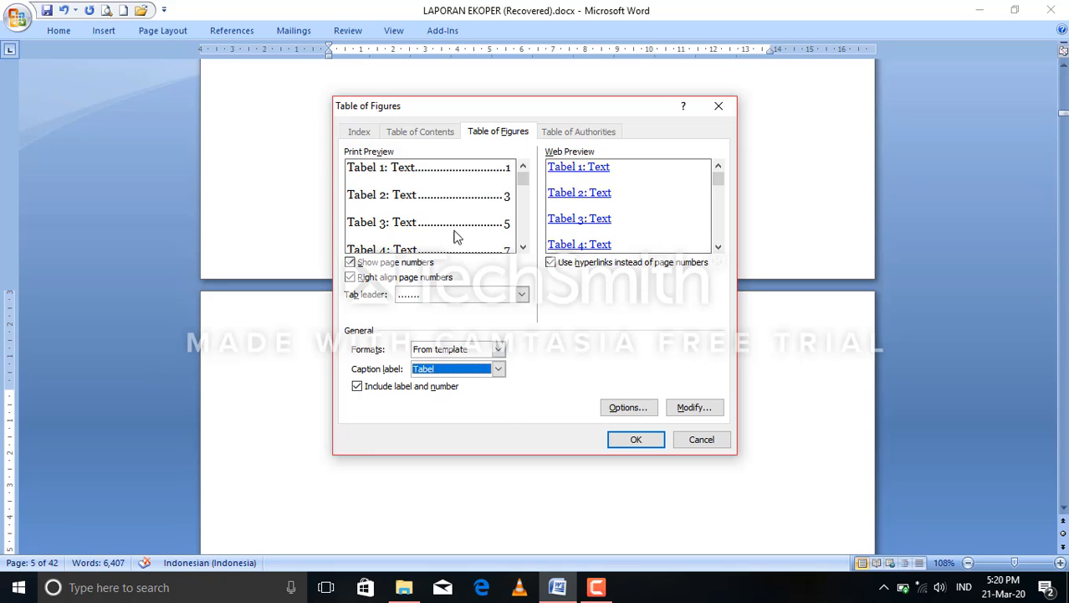
{"action": "left_click", "coordinate": [522, 293]}
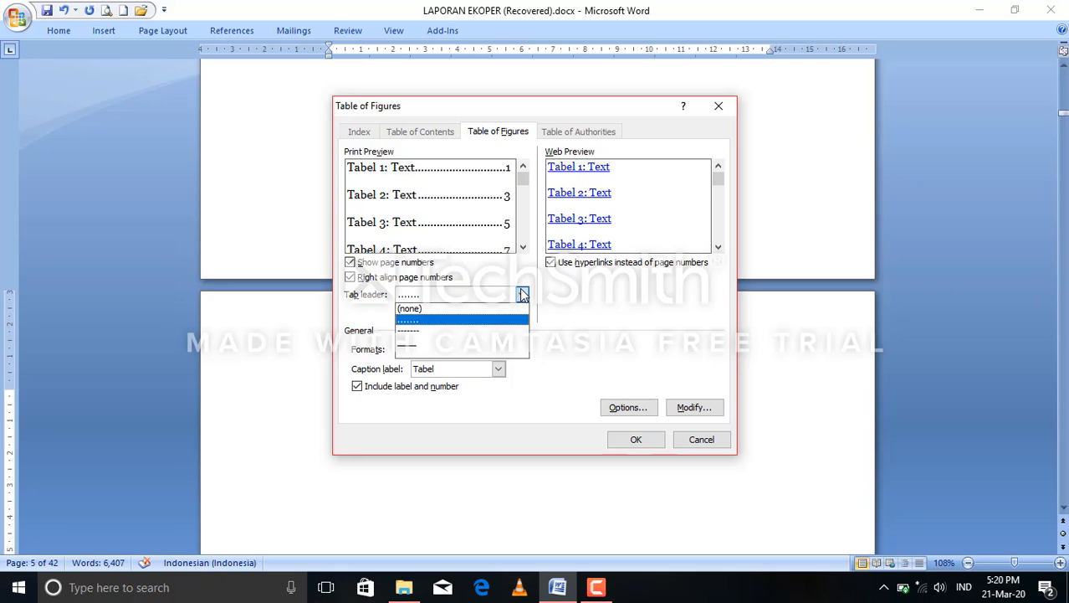
{"action": "left_click", "coordinate": [459, 321]}
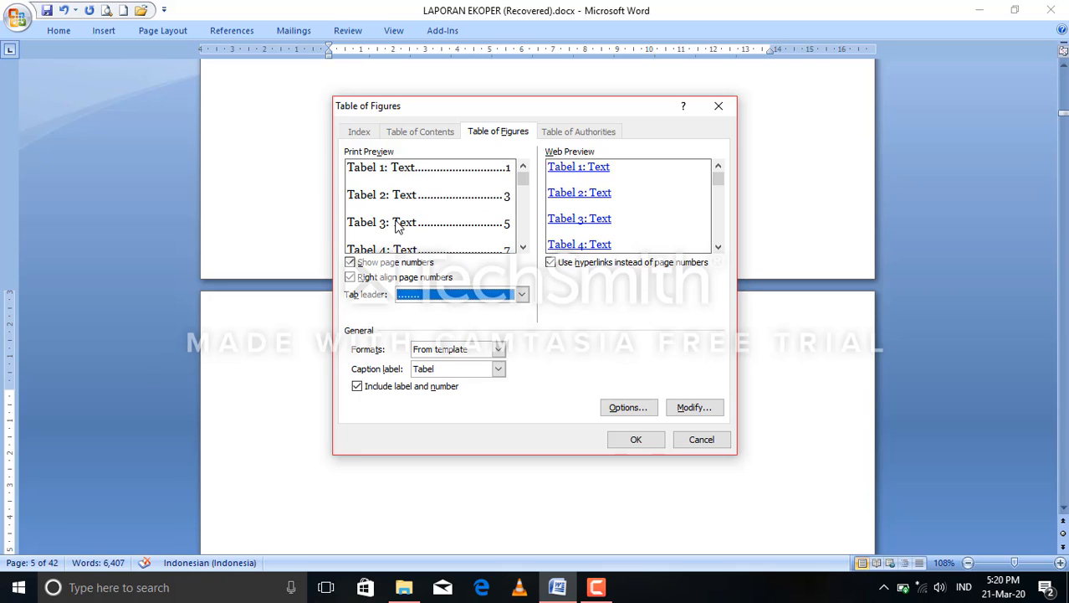
{"action": "left_click", "coordinate": [656, 441]}
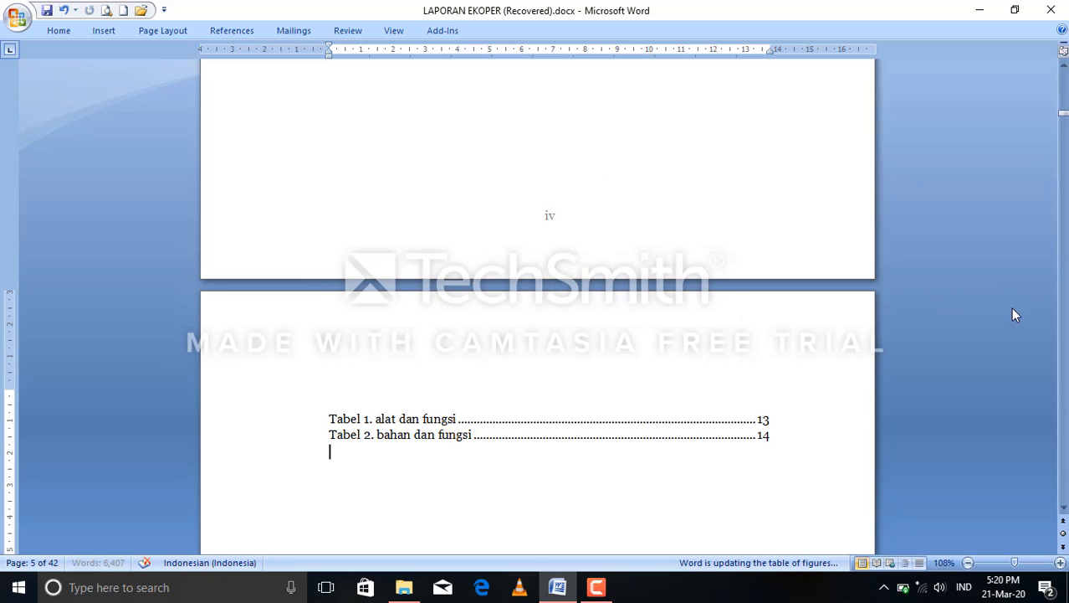
{"action": "left_click", "coordinate": [390, 426]}
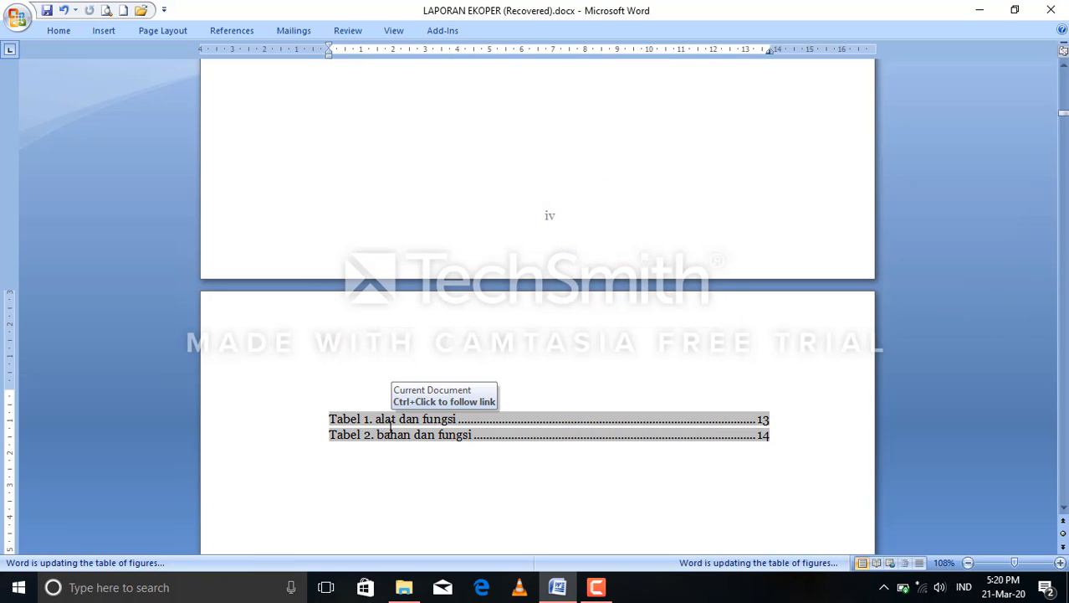
{"action": "left_click", "coordinate": [596, 587]}
{"action": "left_click", "coordinate": [992, 517]}
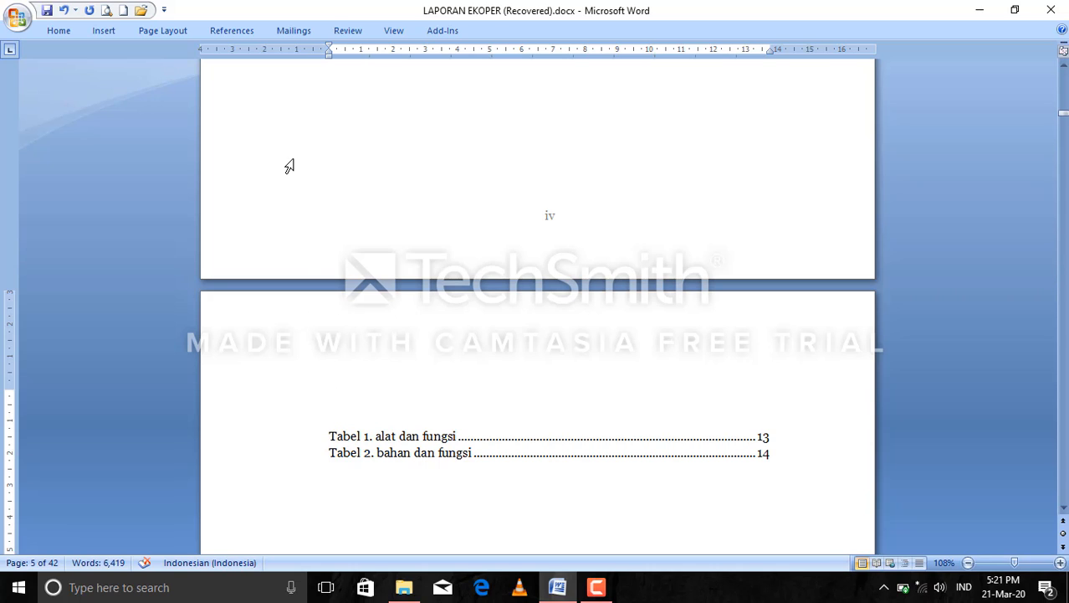
Add the title "DAFTAR TABEL" on the empty line above the list of tables.
{"action": "left_click", "coordinate": [63, 32]}
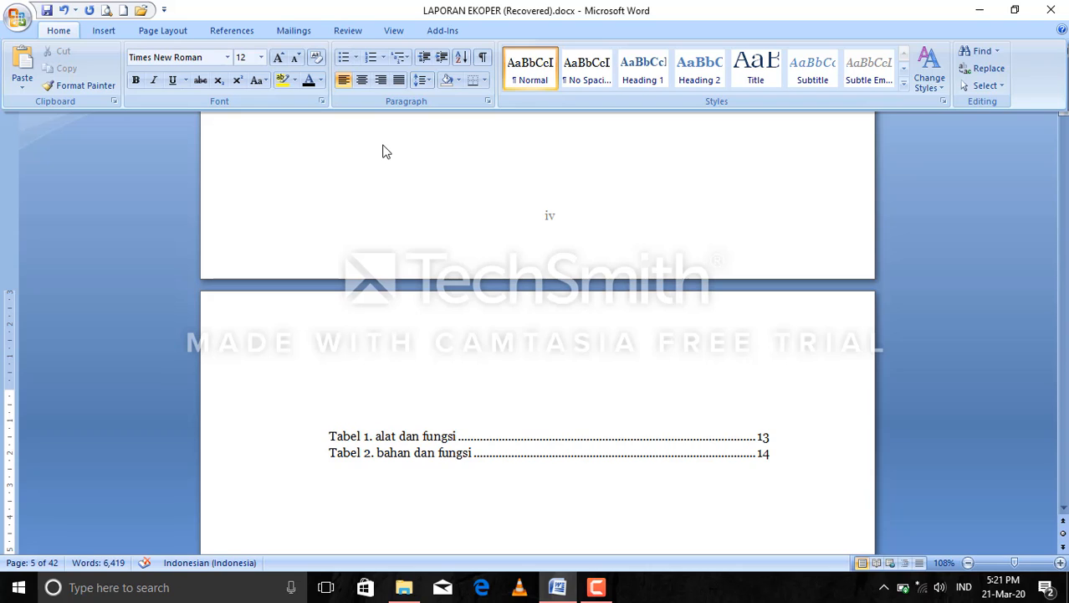
{"action": "left_click", "coordinate": [330, 405]}
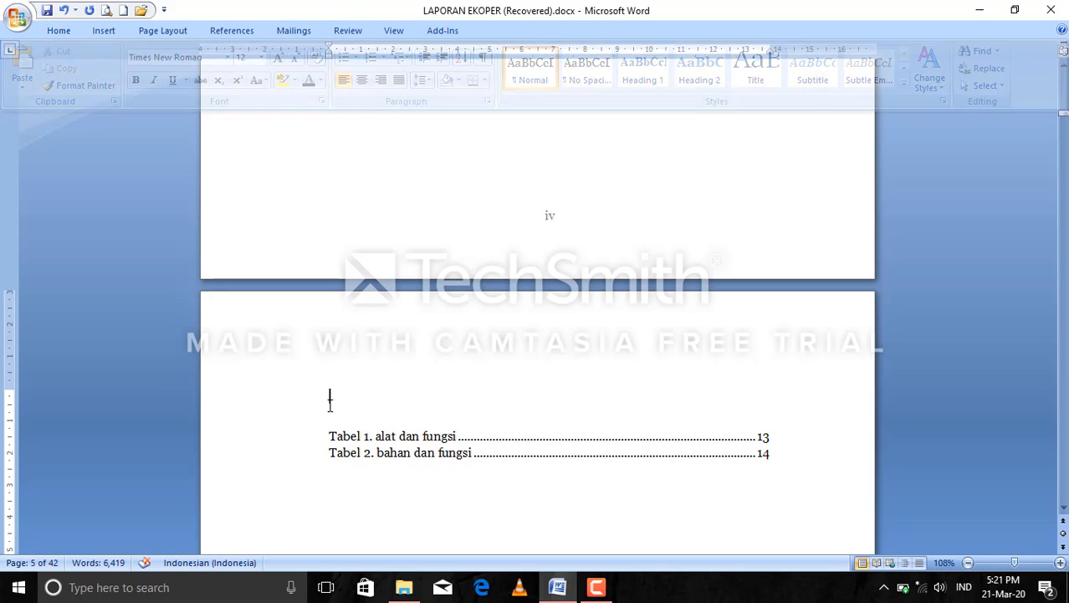
{"action": "type", "text": "P"}
{"action": "type", "text": "AFTA"}
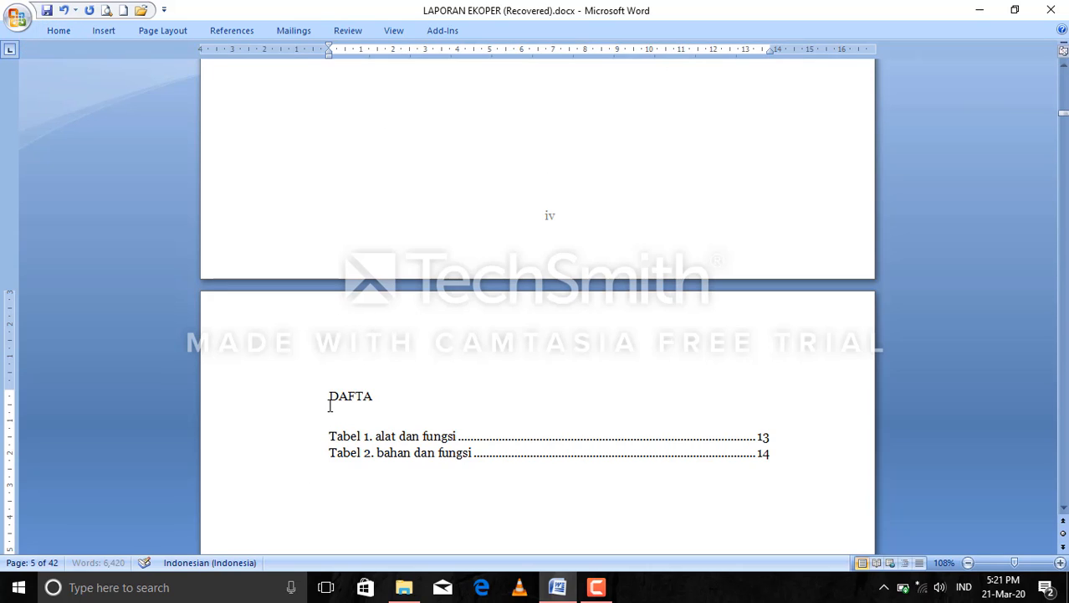
{"action": "type", "text": "R TABEL"}
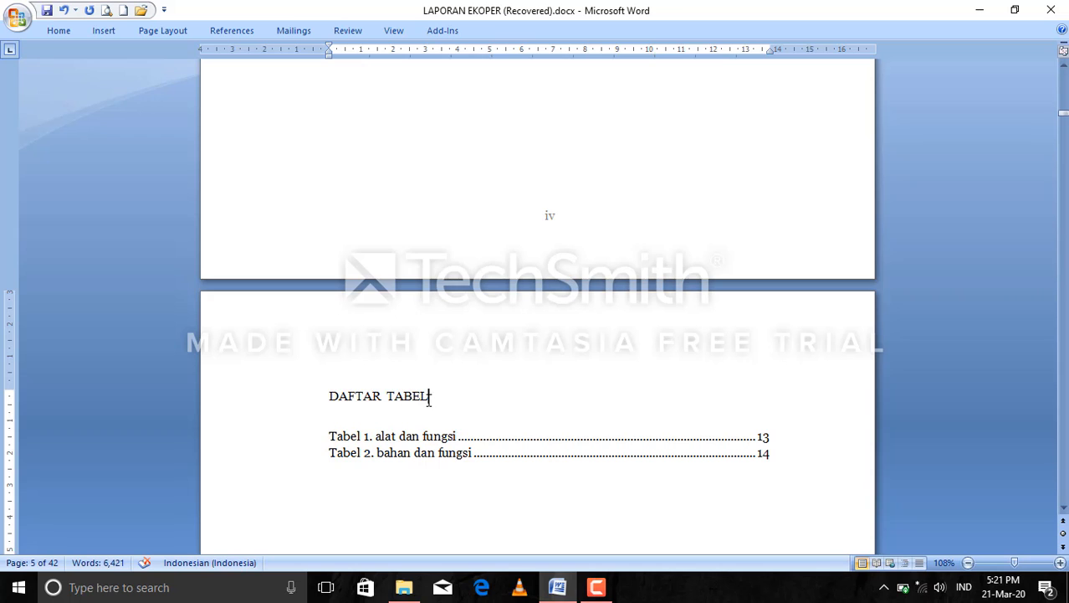
Center the DAFTAR TABEL title and apply the Times New Roman font to it.
{"action": "left_click_drag", "start_coordinate": [429, 398], "coordinate": [355, 389]}
{"action": "left_click", "coordinate": [67, 31]}
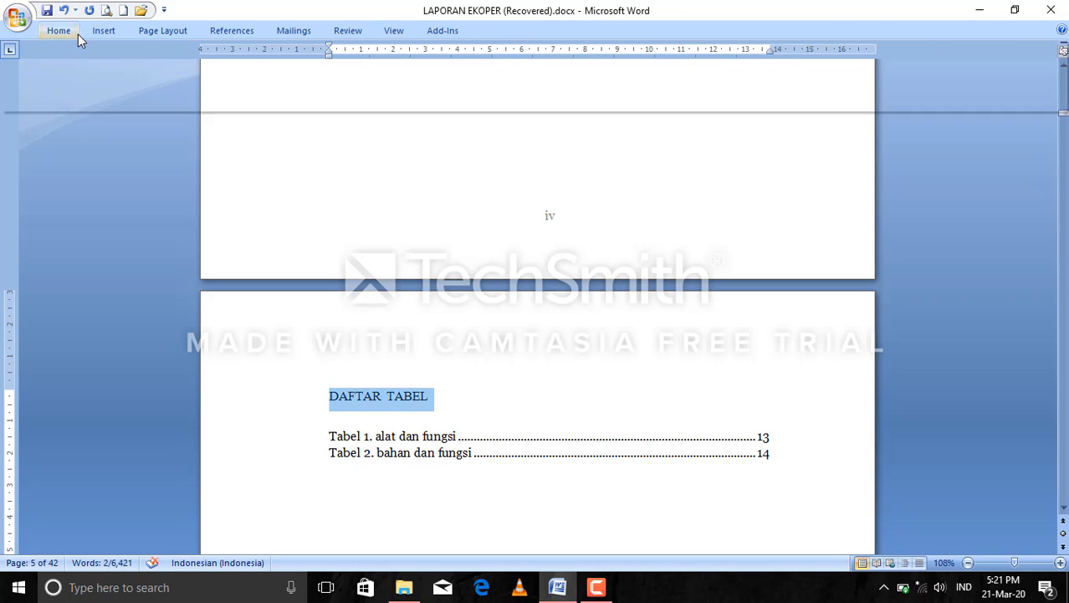
{"action": "left_click", "coordinate": [362, 80]}
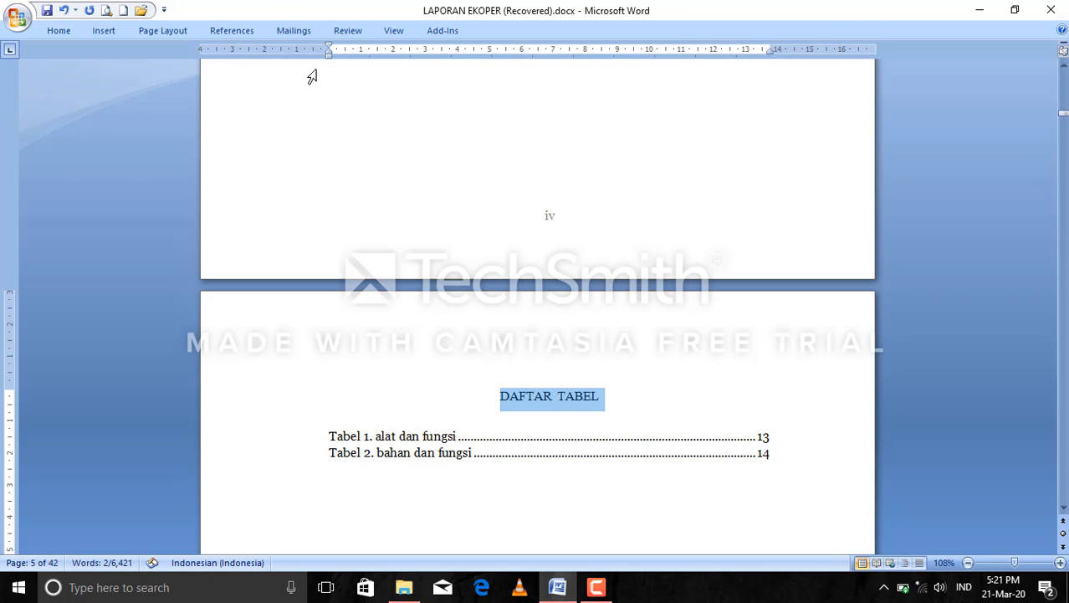
{"action": "left_click", "coordinate": [66, 33]}
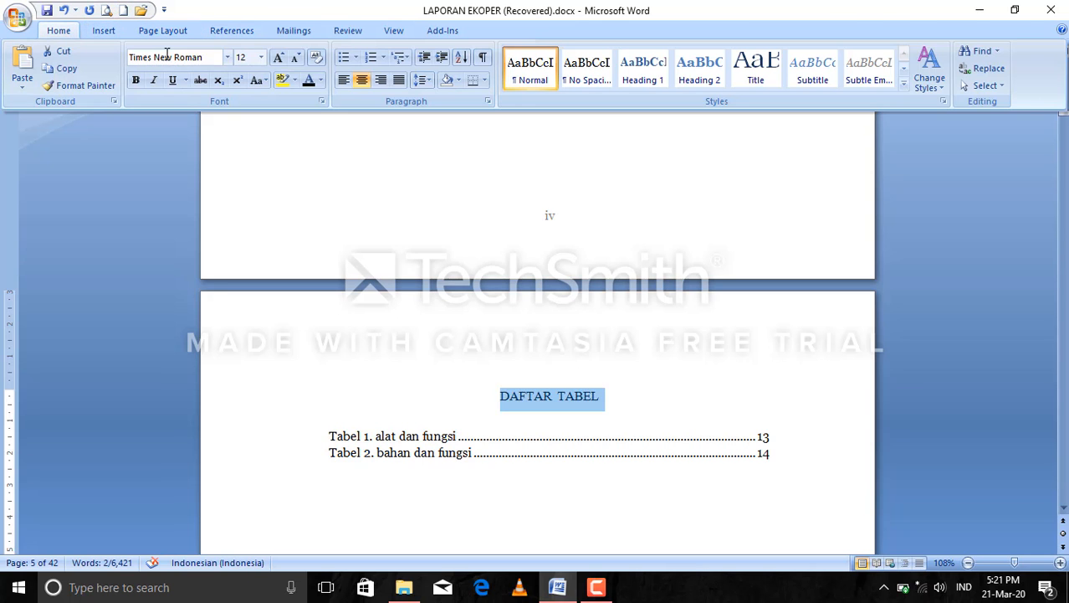
{"action": "left_click", "coordinate": [227, 58]}
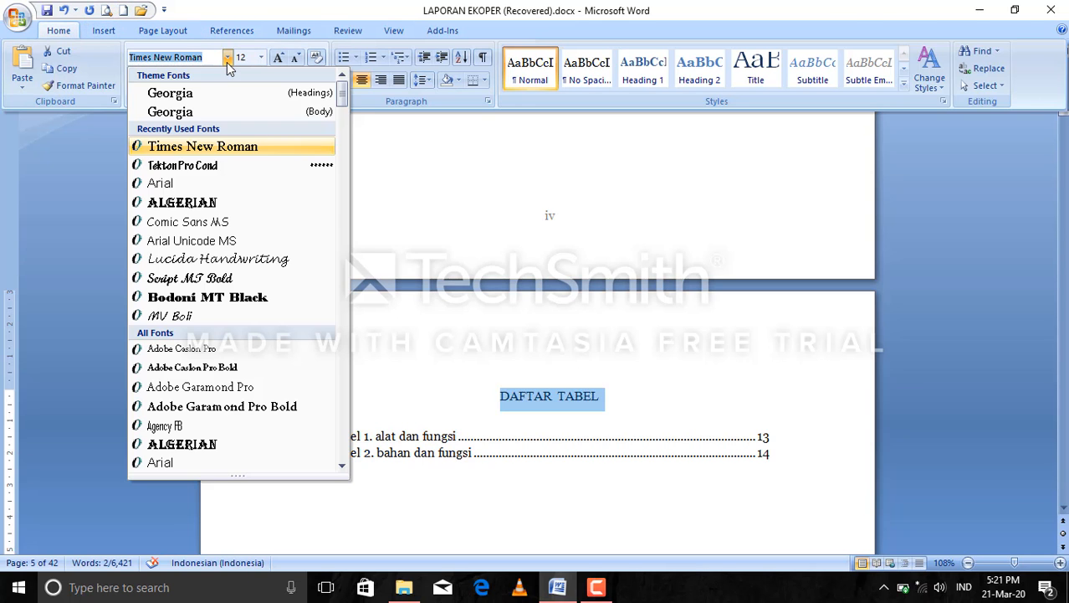
{"action": "left_click", "coordinate": [235, 147]}
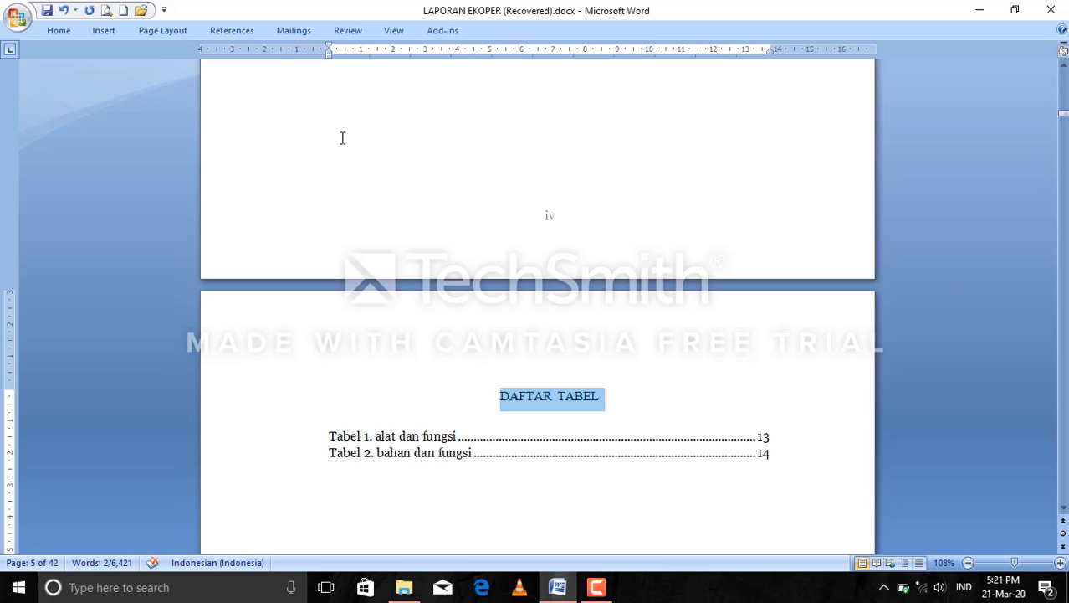
Make the DAFTAR TABEL title bold.
{"action": "left_click", "coordinate": [64, 30]}
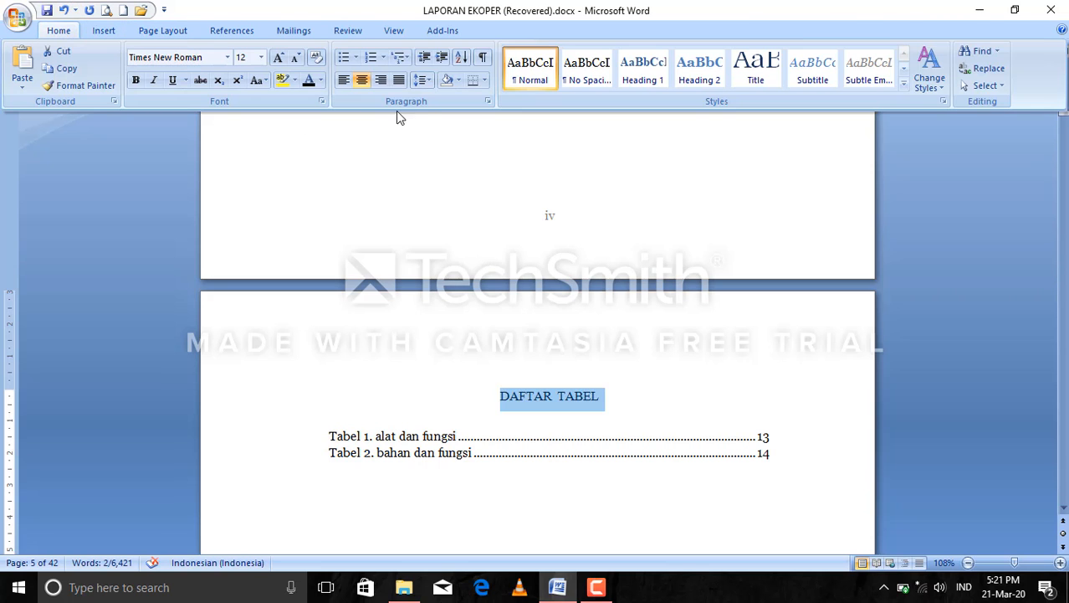
{"action": "left_click", "coordinate": [136, 80]}
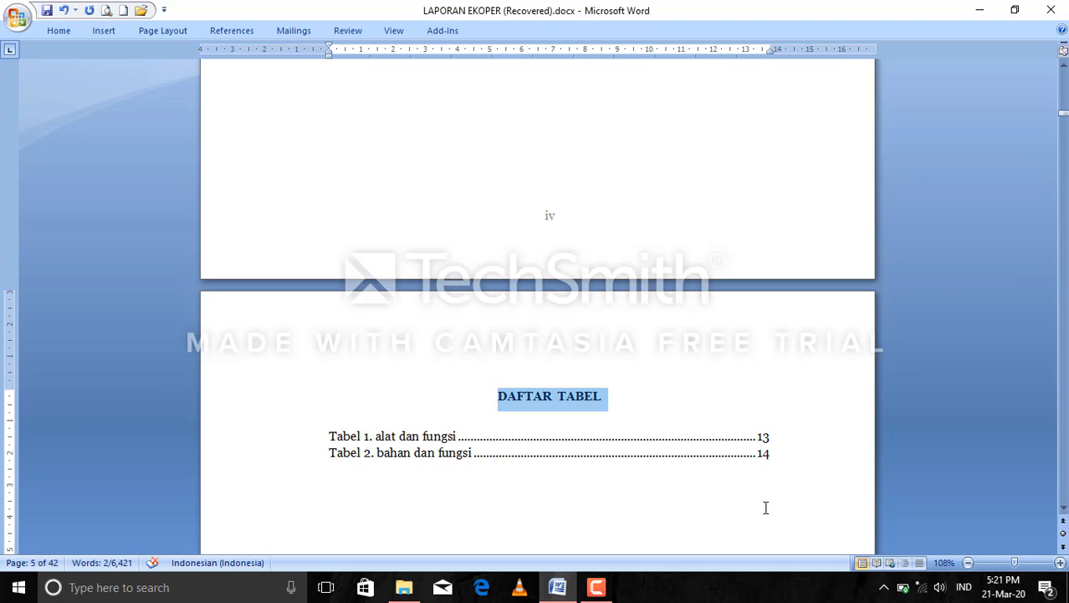
{"action": "left_click", "coordinate": [611, 594]}
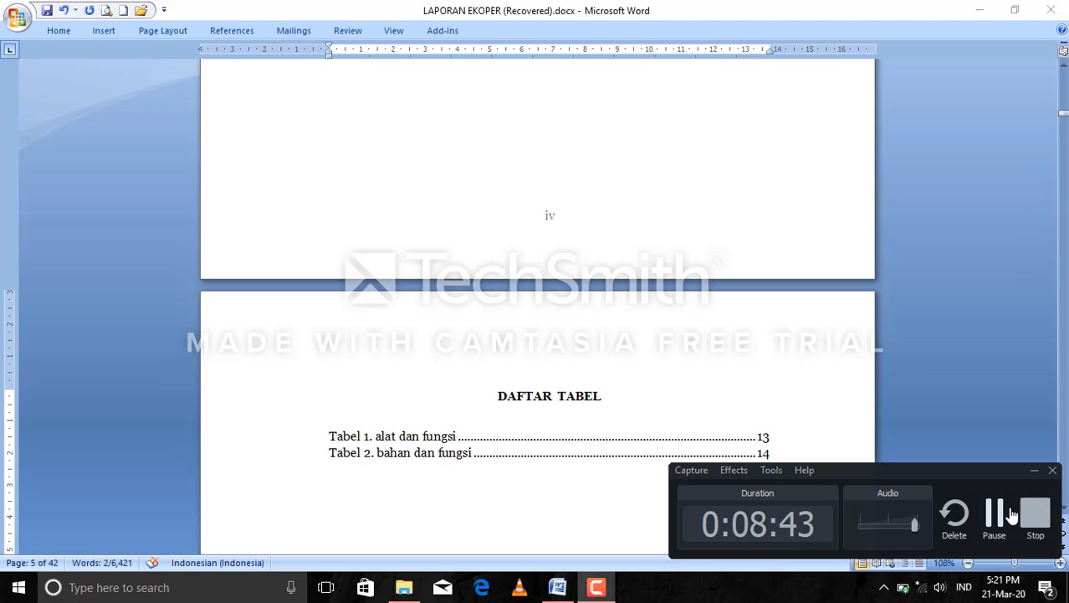
{"action": "left_click", "coordinate": [1005, 514]}
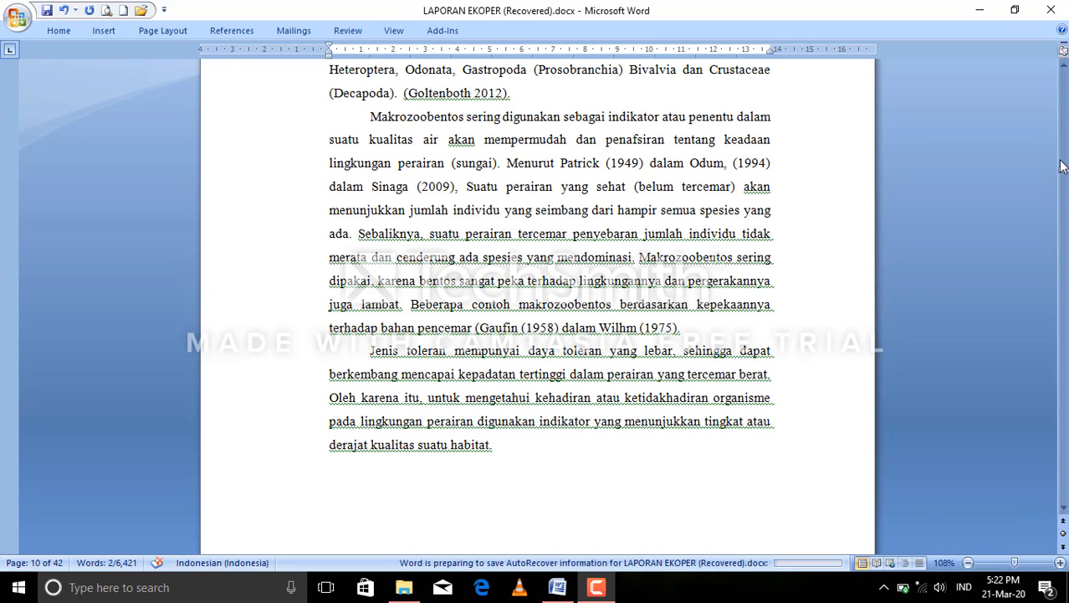
Insert the caption "Gambar 1. malacostraca" below the crab picture, creating a new caption label named Gambar.
{"action": "left_click_drag", "start_coordinate": [1064, 180], "coordinate": [1064, 180]}
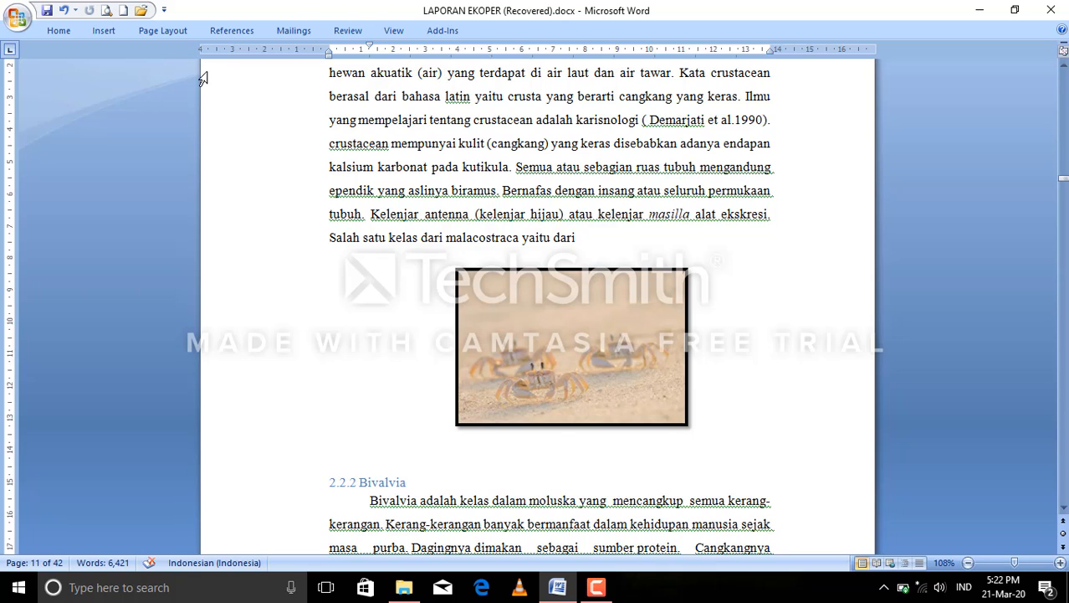
{"action": "left_click", "coordinate": [231, 31]}
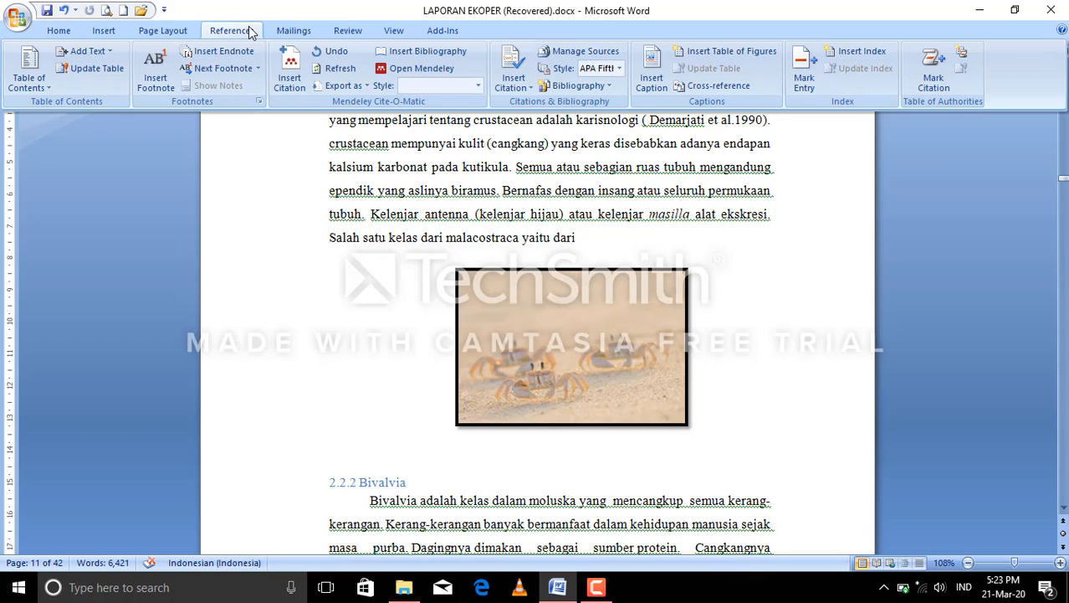
{"action": "left_click", "coordinate": [652, 82]}
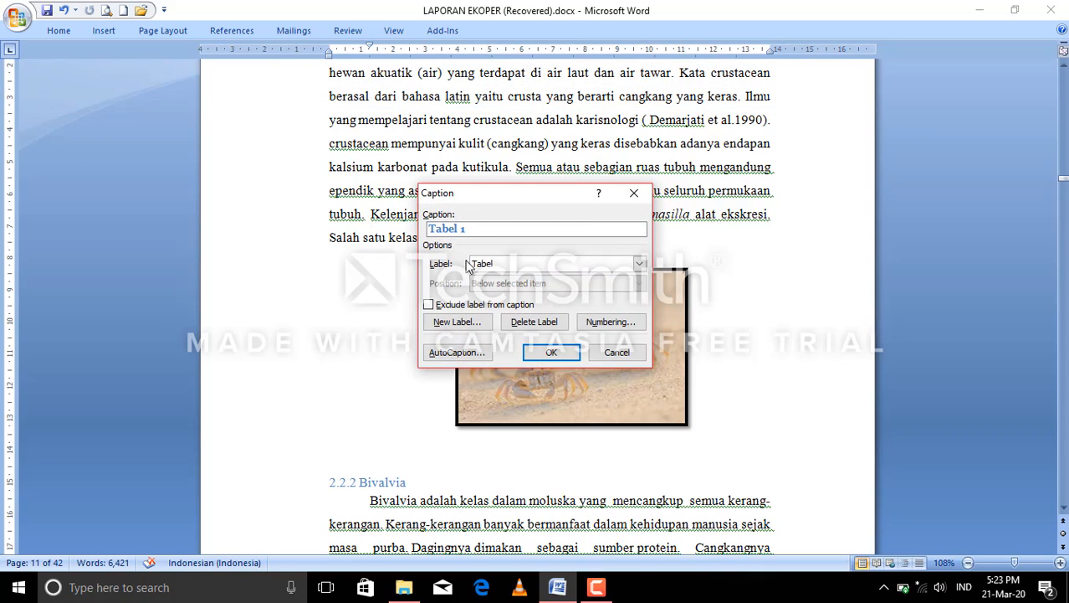
{"action": "left_click", "coordinate": [451, 326]}
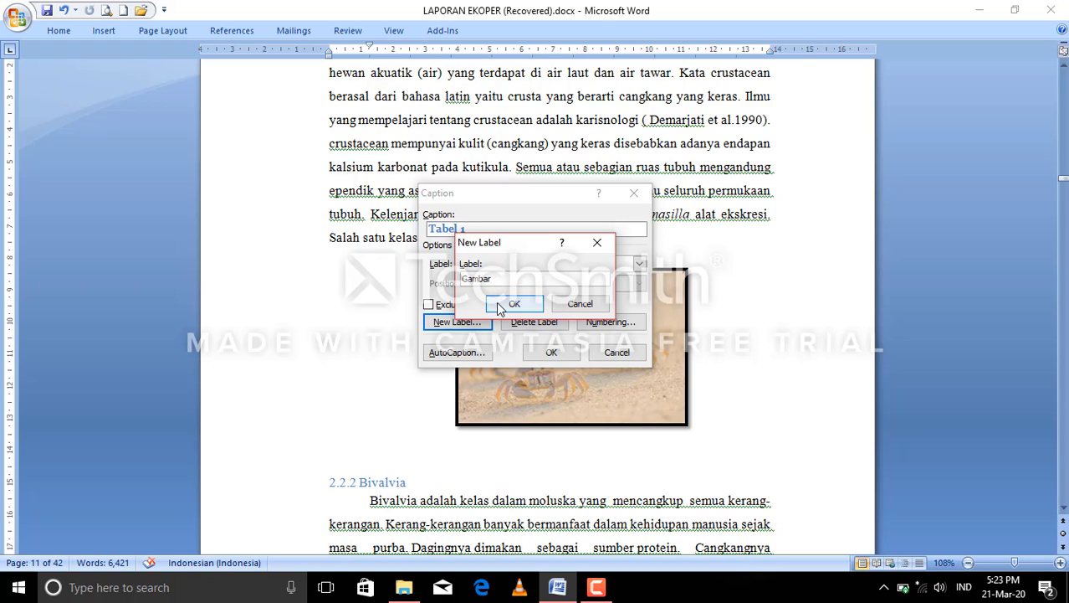
{"action": "left_click", "coordinate": [513, 303]}
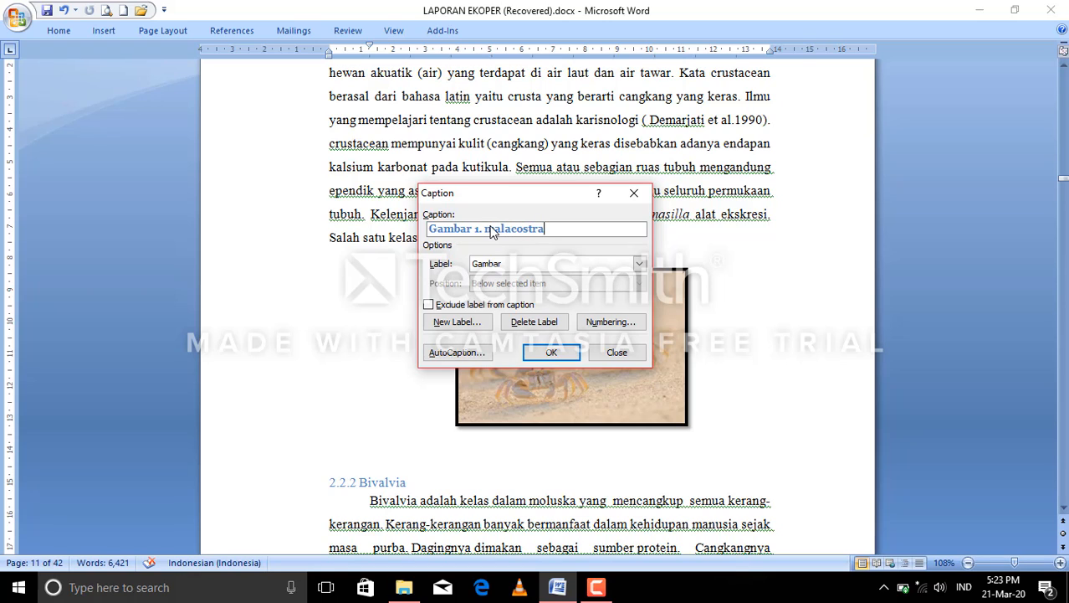
{"action": "left_click", "coordinate": [551, 352]}
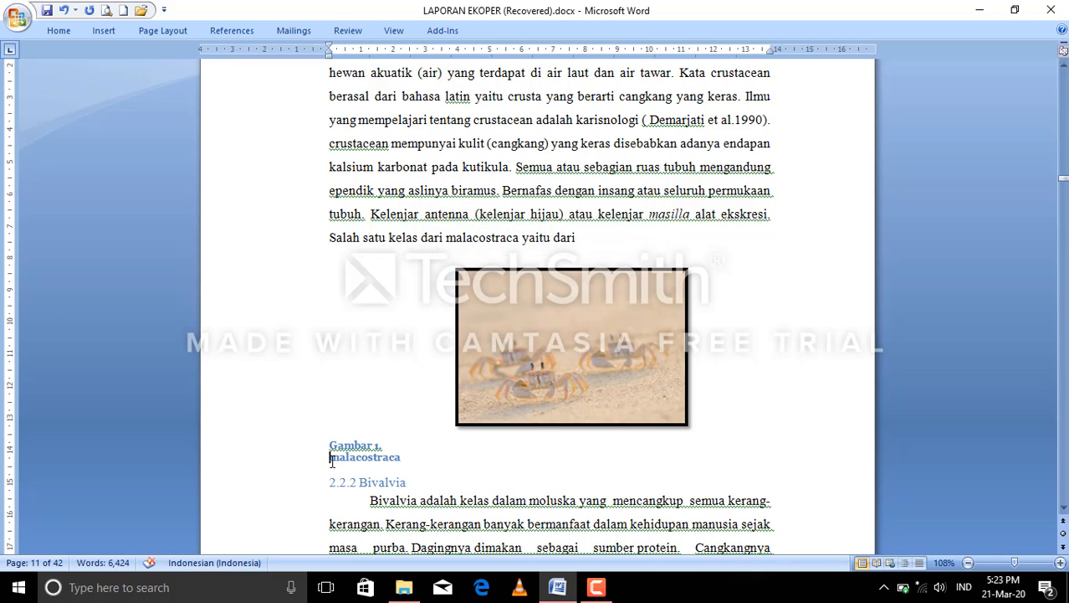
Remove the space after the number in the crab picture's caption so that it reads "Gambar 1.malacostraca".
{"action": "key", "text": "BackSpace"}
{"action": "key", "text": "BackSpace"}
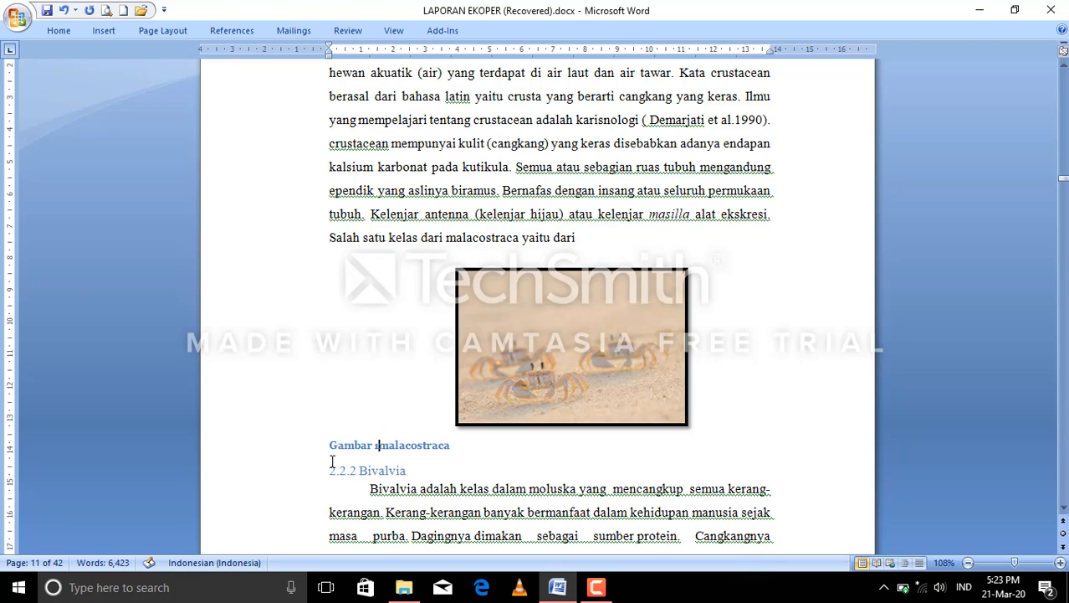
{"action": "type", "text": "."}
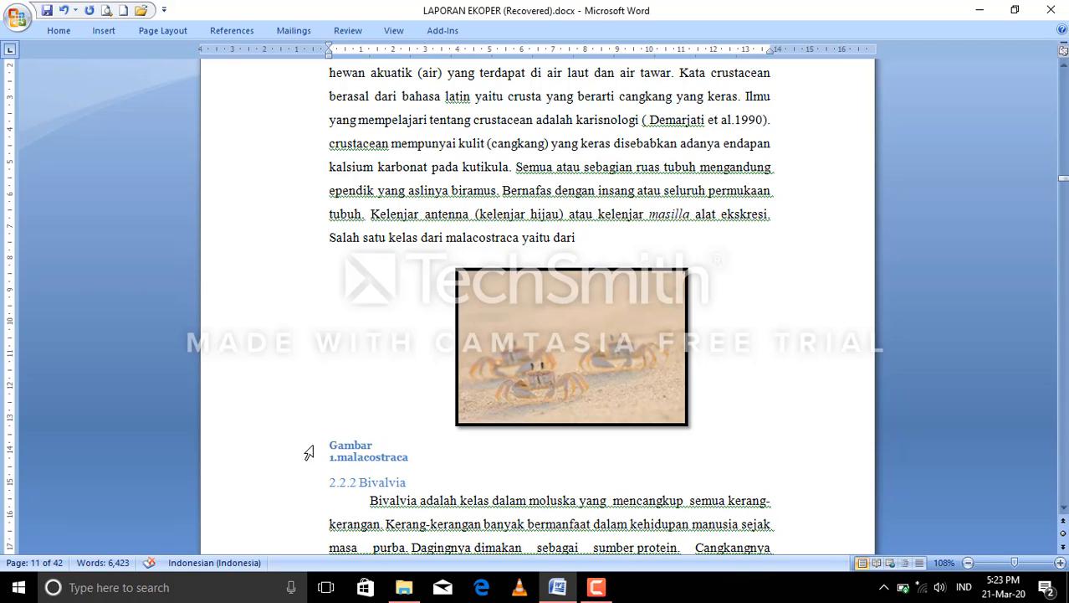
Center the "Gambar 1.malacostraca" caption below the crab picture.
{"action": "triple_click", "coordinate": [335, 441]}
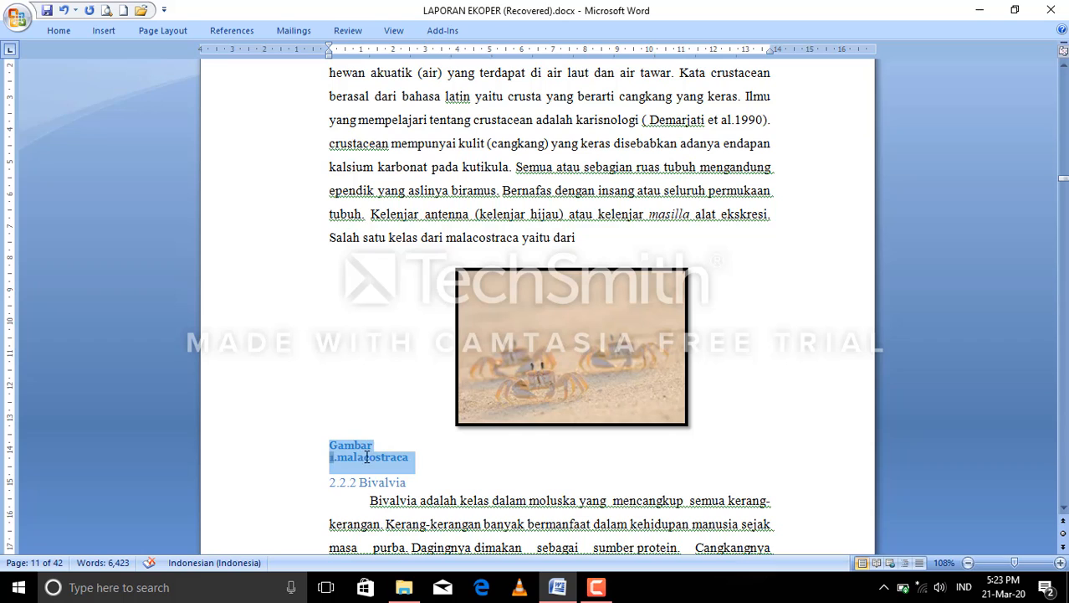
{"action": "left_click", "coordinate": [60, 30]}
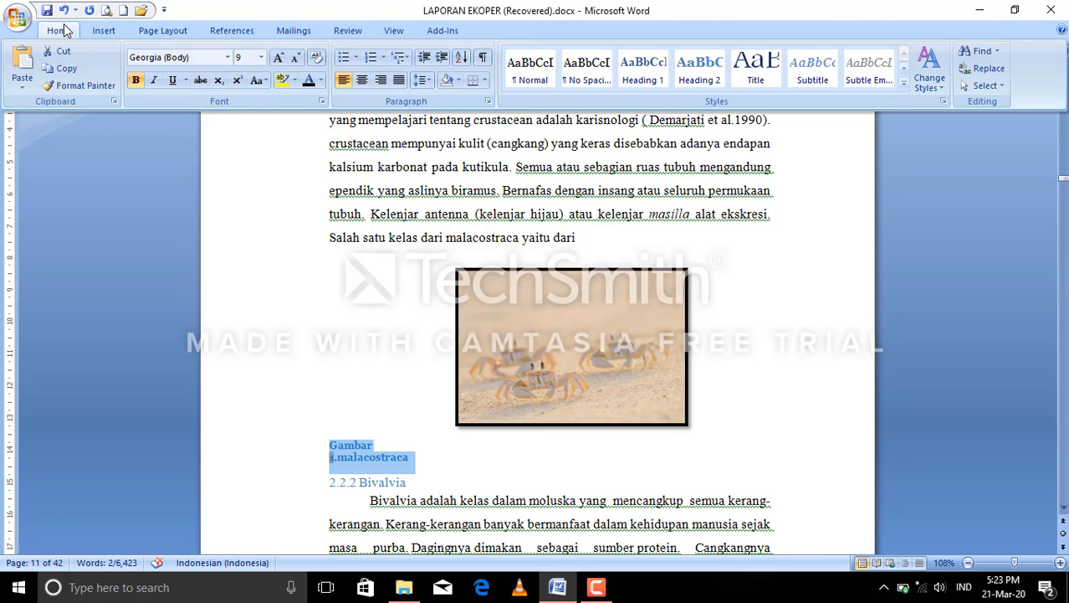
{"action": "left_click", "coordinate": [362, 80]}
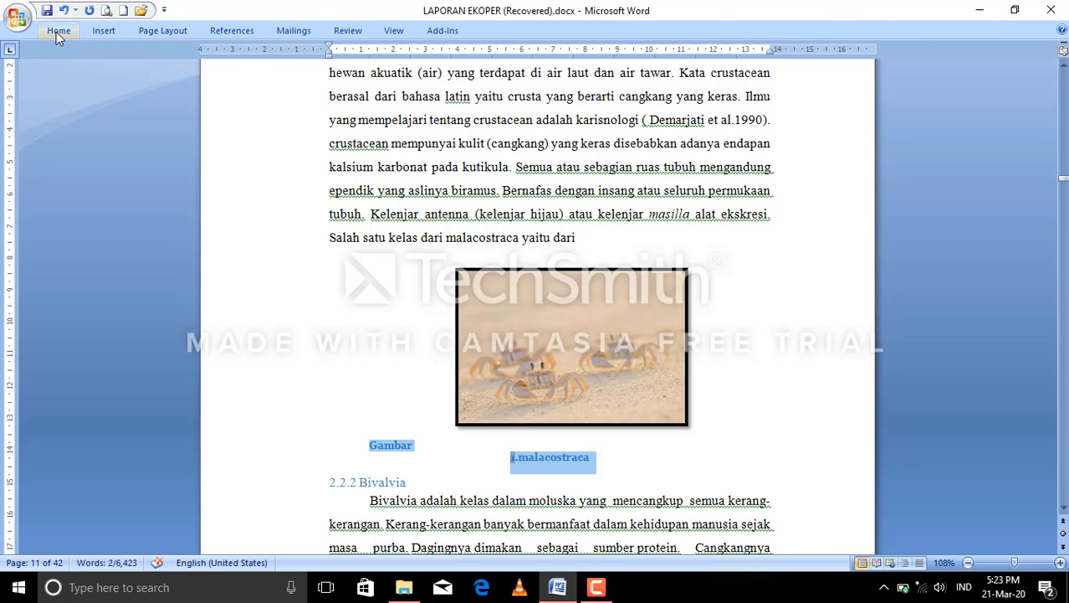
Set the font of the "Gambar 1.malacostraca" caption to Times New Roman, size 12.
{"action": "left_click", "coordinate": [58, 31]}
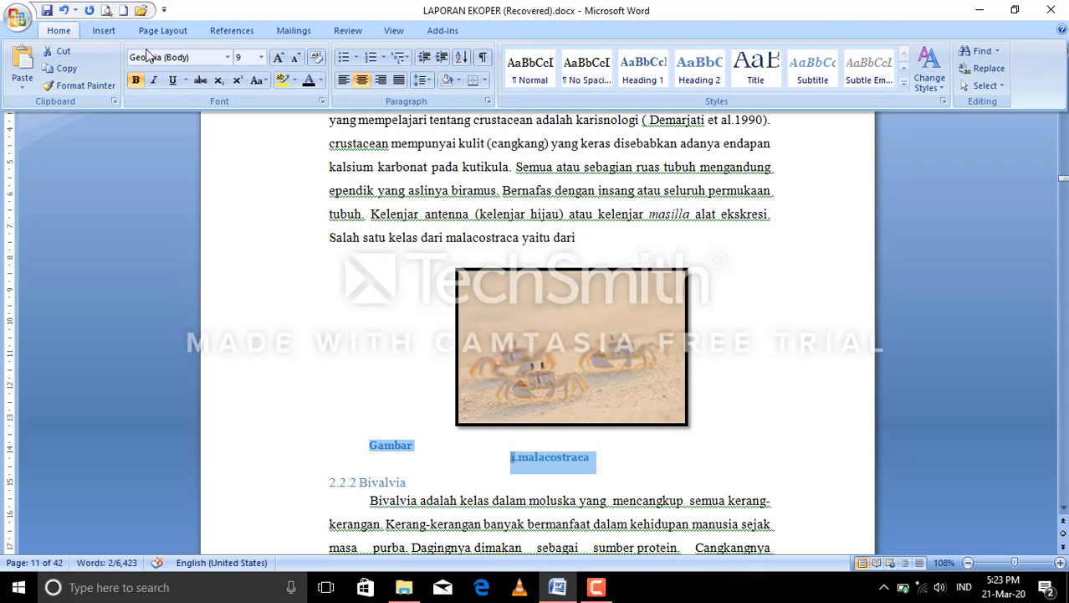
{"action": "left_click", "coordinate": [99, 32]}
{"action": "left_click", "coordinate": [58, 30]}
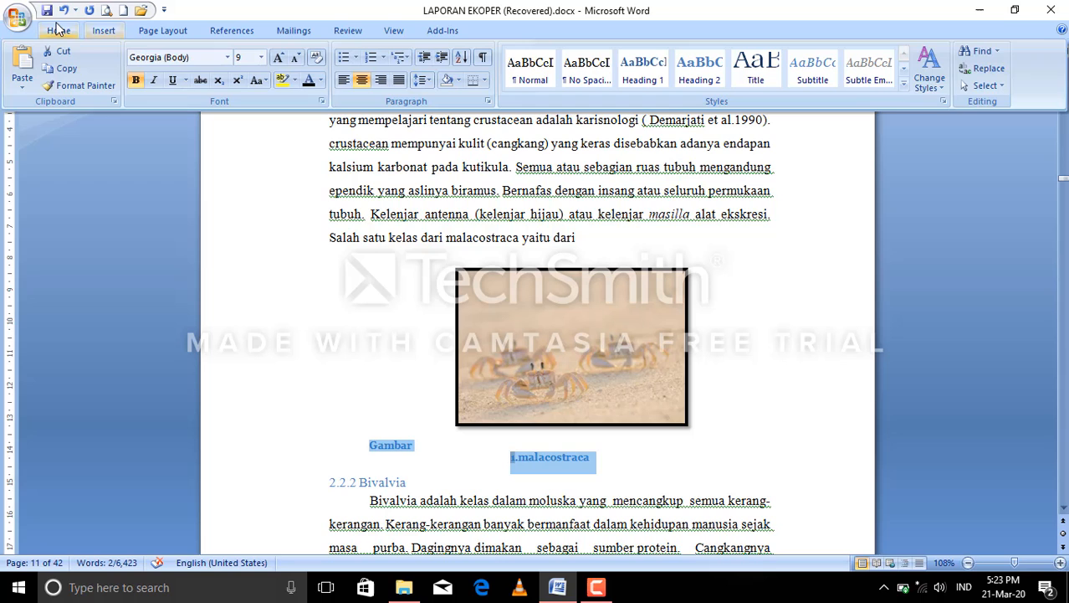
{"action": "left_click", "coordinate": [229, 58]}
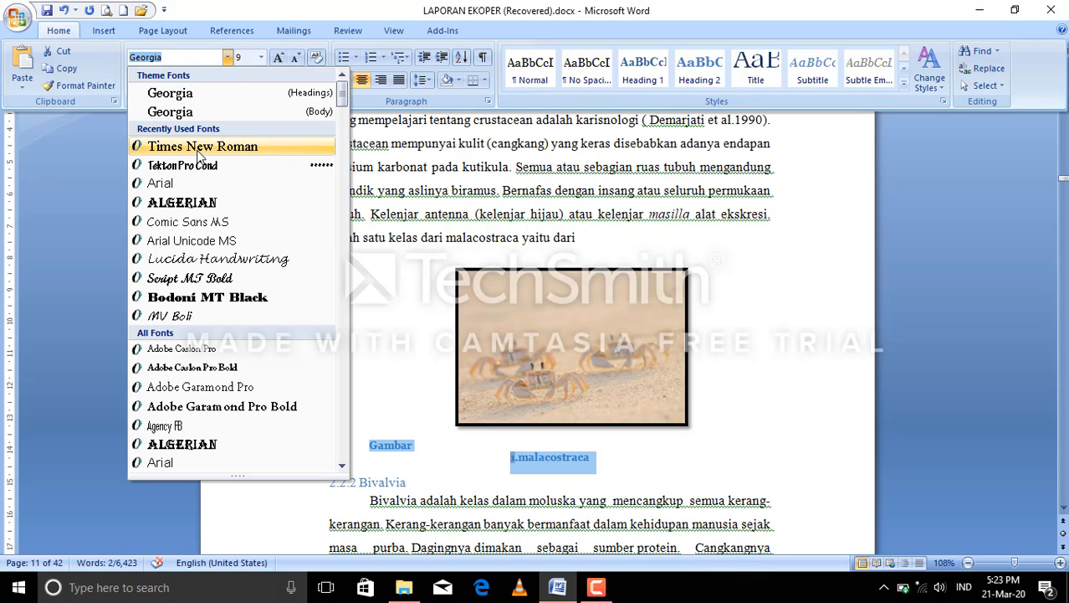
{"action": "left_click", "coordinate": [199, 147]}
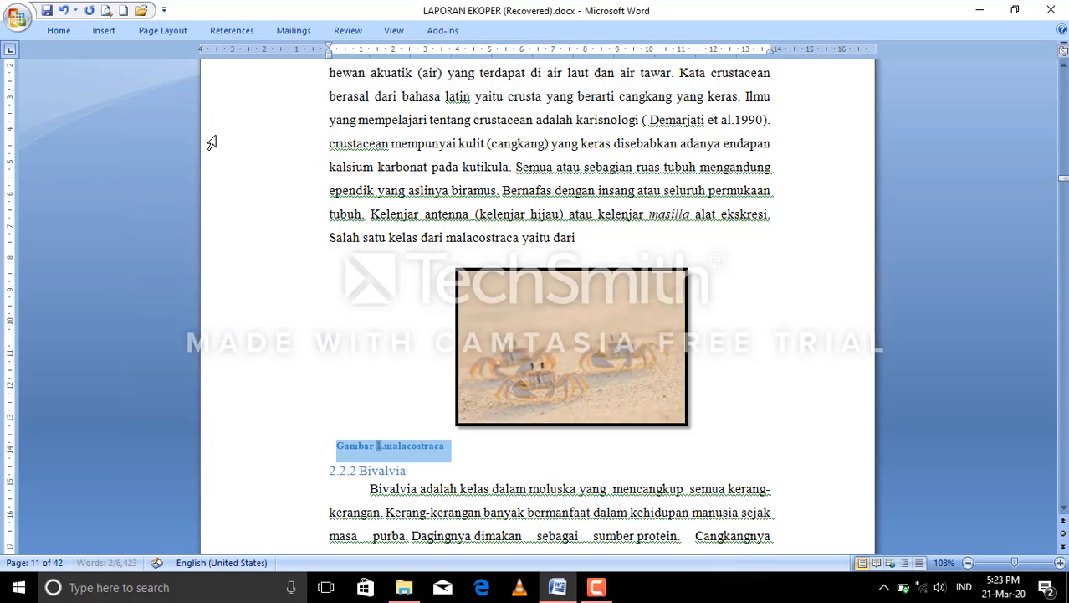
{"action": "left_click", "coordinate": [60, 31]}
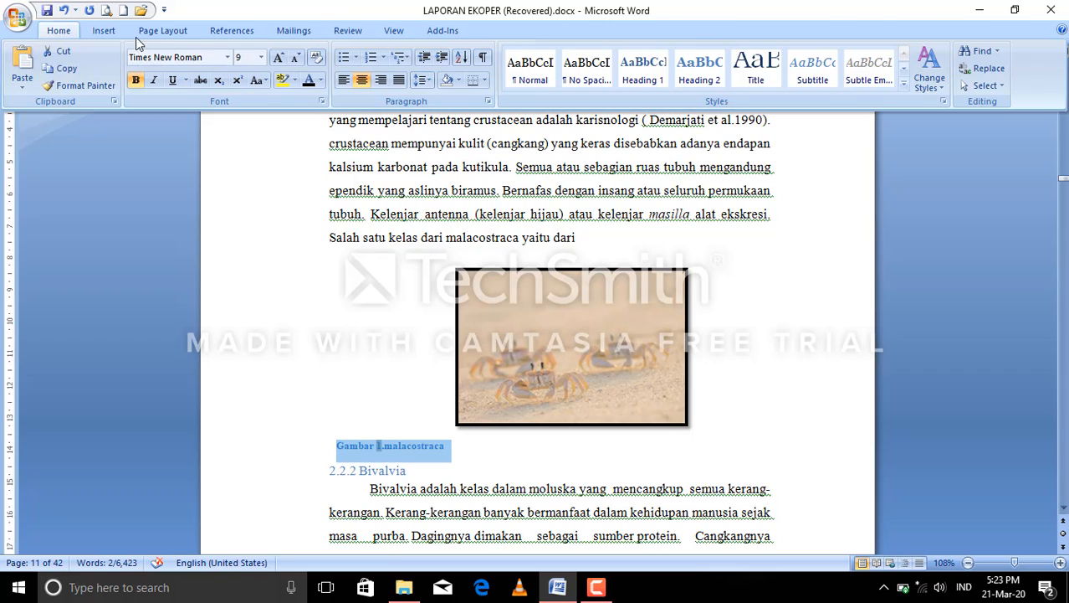
{"action": "left_click", "coordinate": [262, 58]}
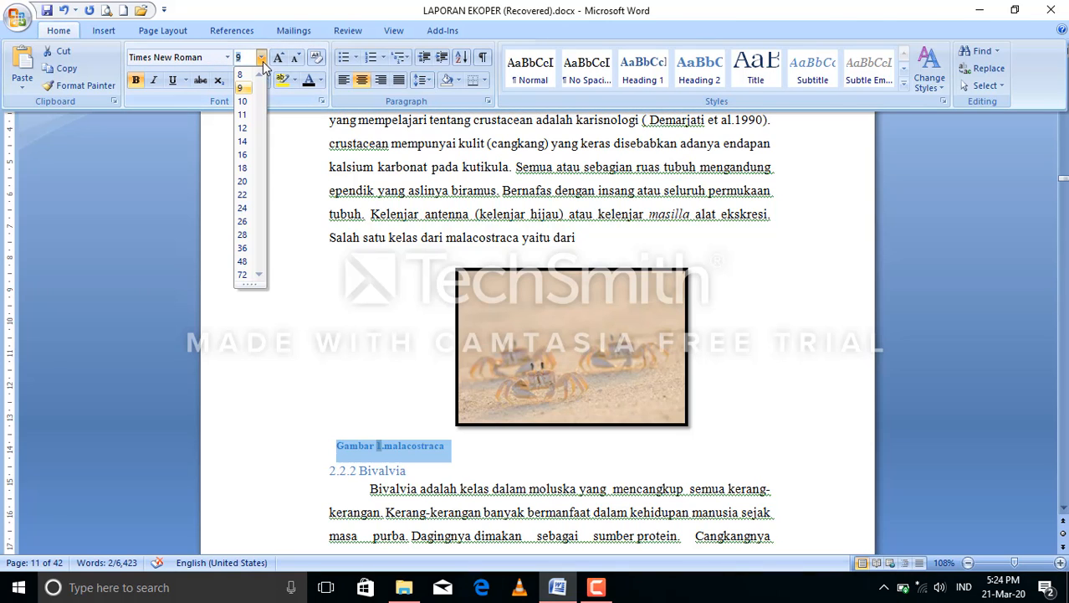
{"action": "left_click", "coordinate": [247, 129]}
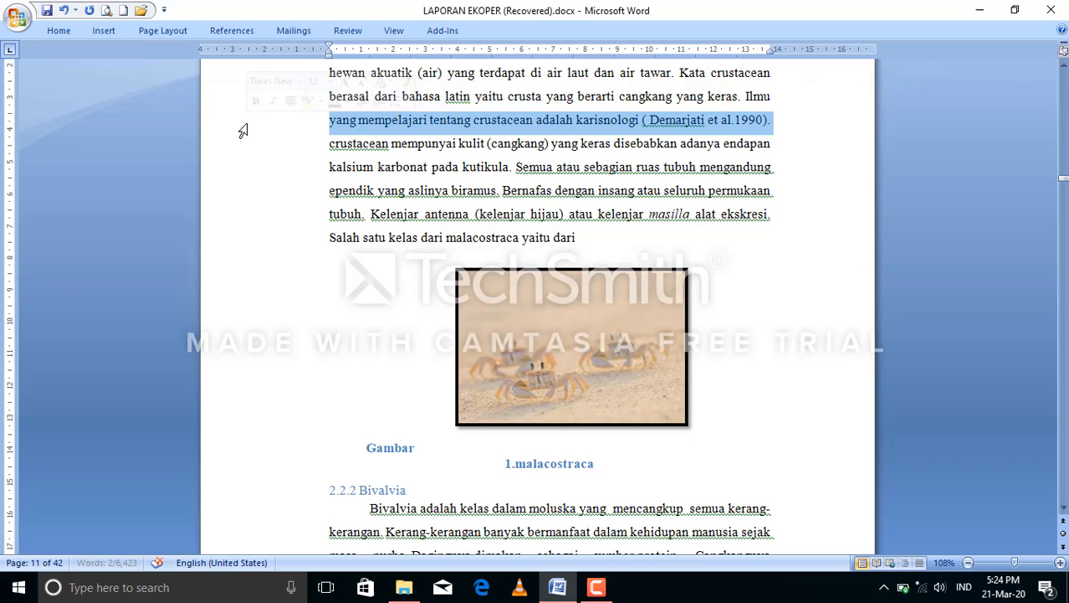
Center the crustacean paragraph above the crab picture.
{"action": "left_click", "coordinate": [61, 32]}
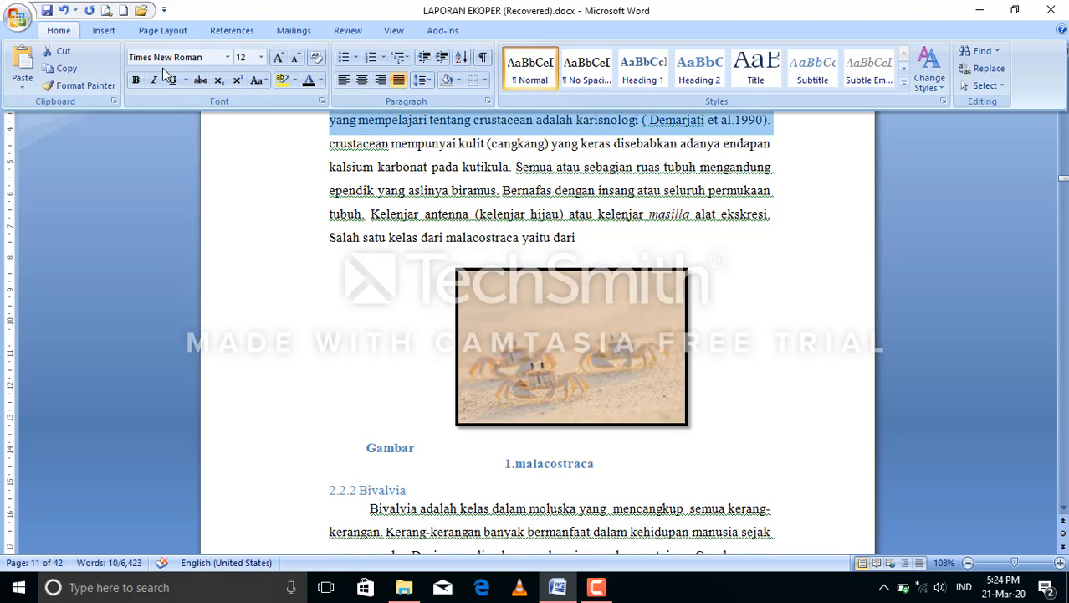
{"action": "left_click", "coordinate": [361, 79]}
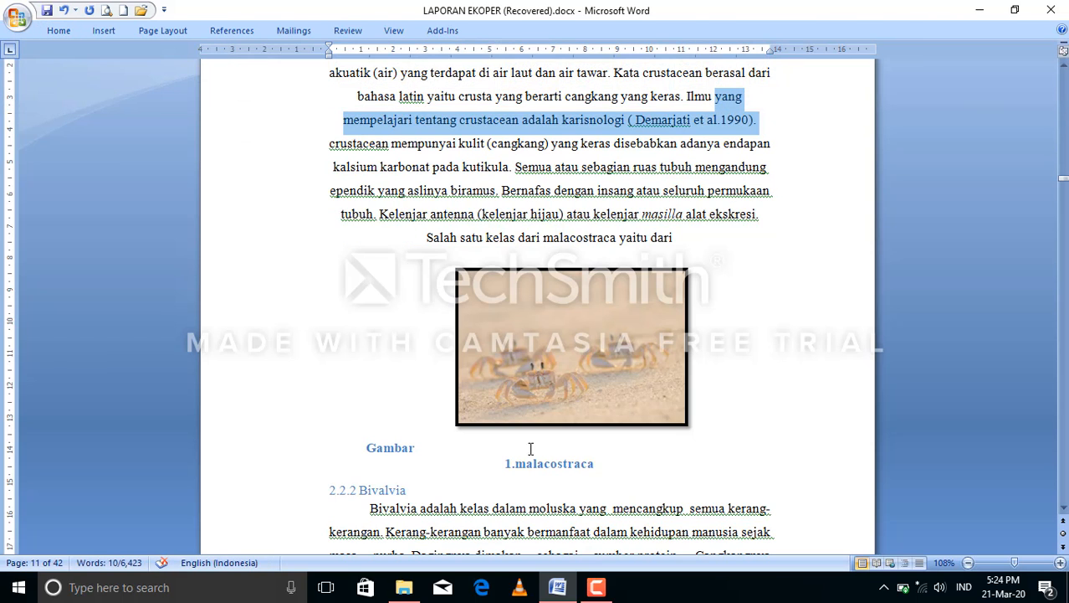
{"action": "left_click", "coordinate": [596, 586]}
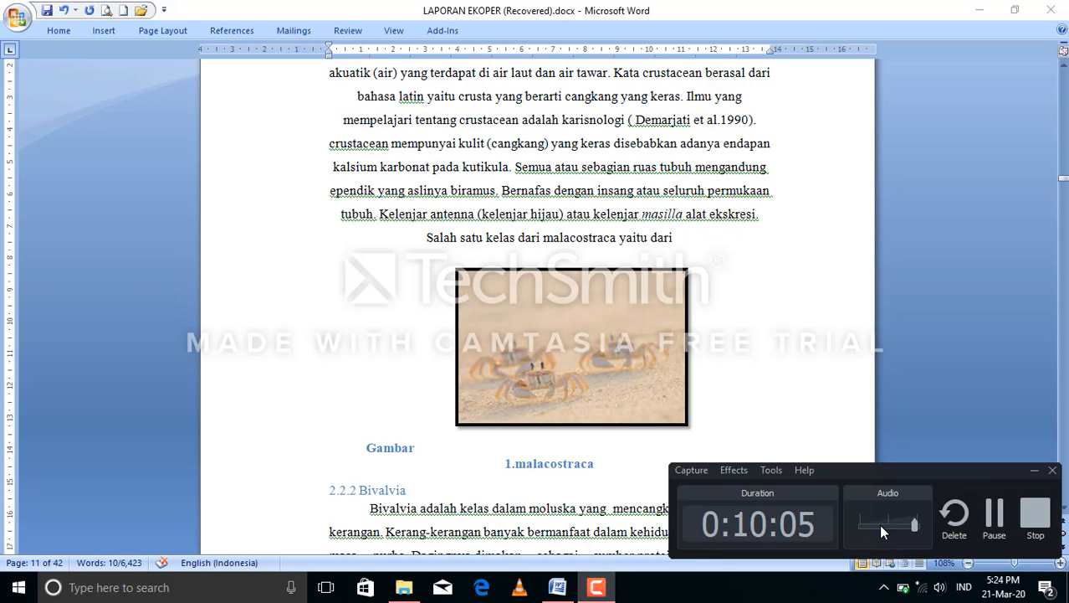
{"action": "left_click", "coordinate": [994, 512]}
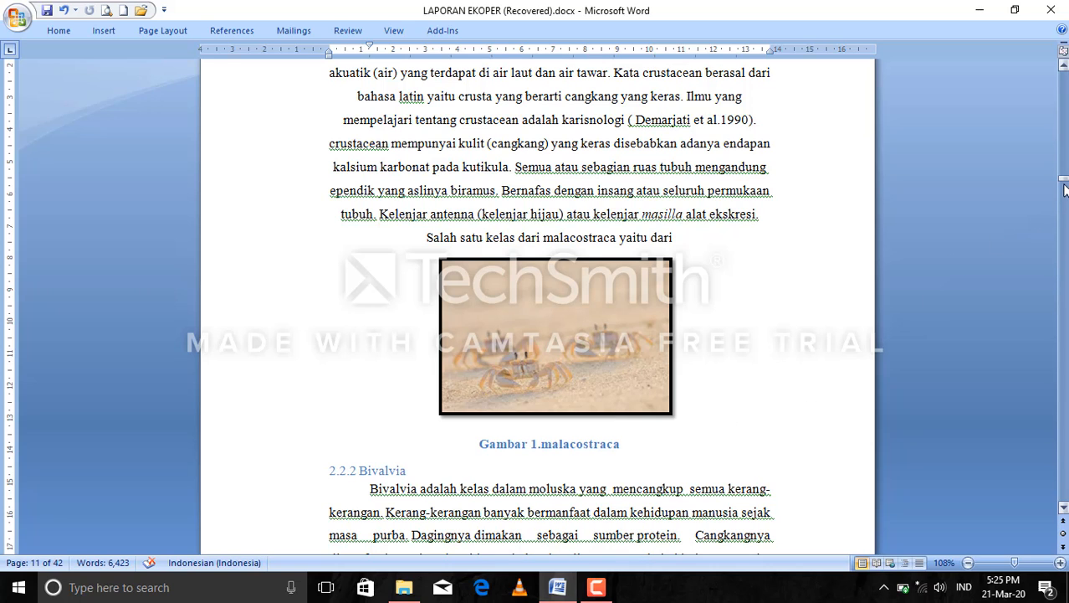
Place the cursor on the empty line below the seashell picture, above the heading 2.2.3 Gastropoda.
{"action": "left_click_drag", "start_coordinate": [1064, 183], "coordinate": [1064, 186]}
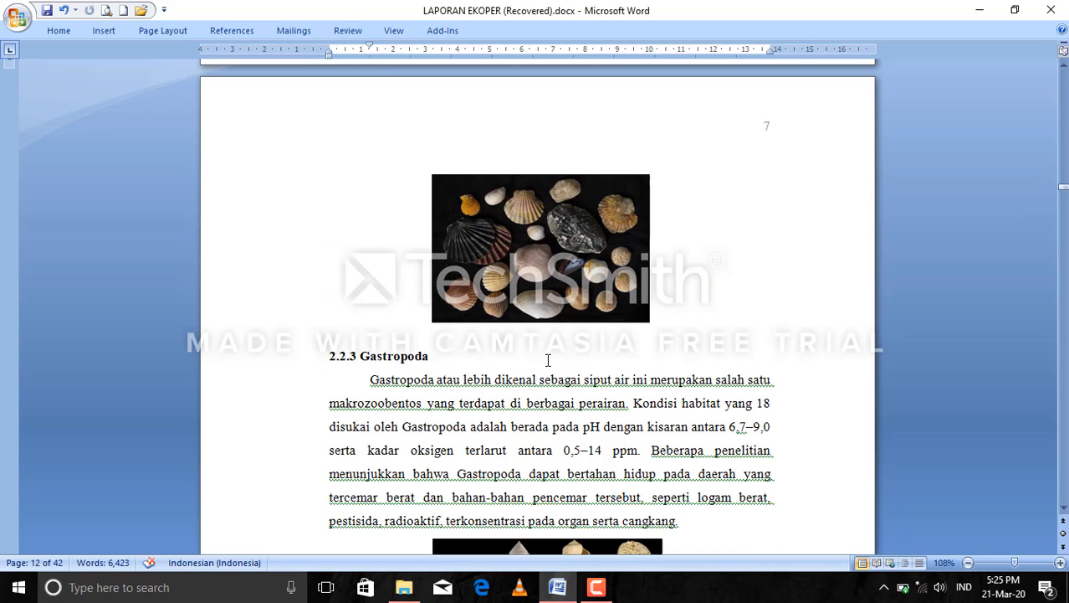
{"action": "left_click_drag", "start_coordinate": [328, 332], "coordinate": [572, 345]}
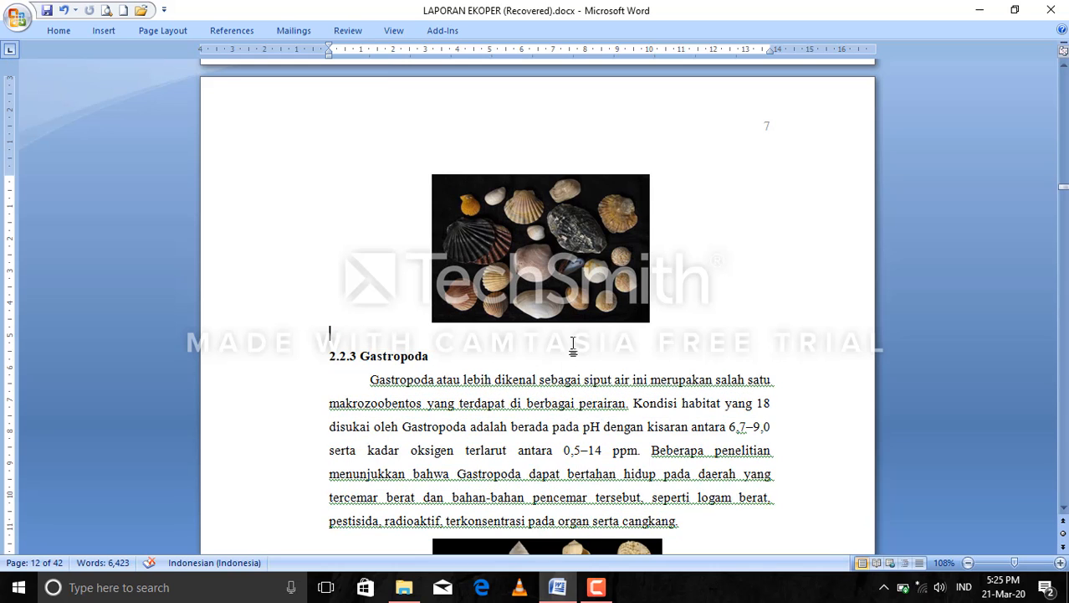
{"action": "left_click", "coordinate": [588, 591]}
{"action": "left_click", "coordinate": [999, 506]}
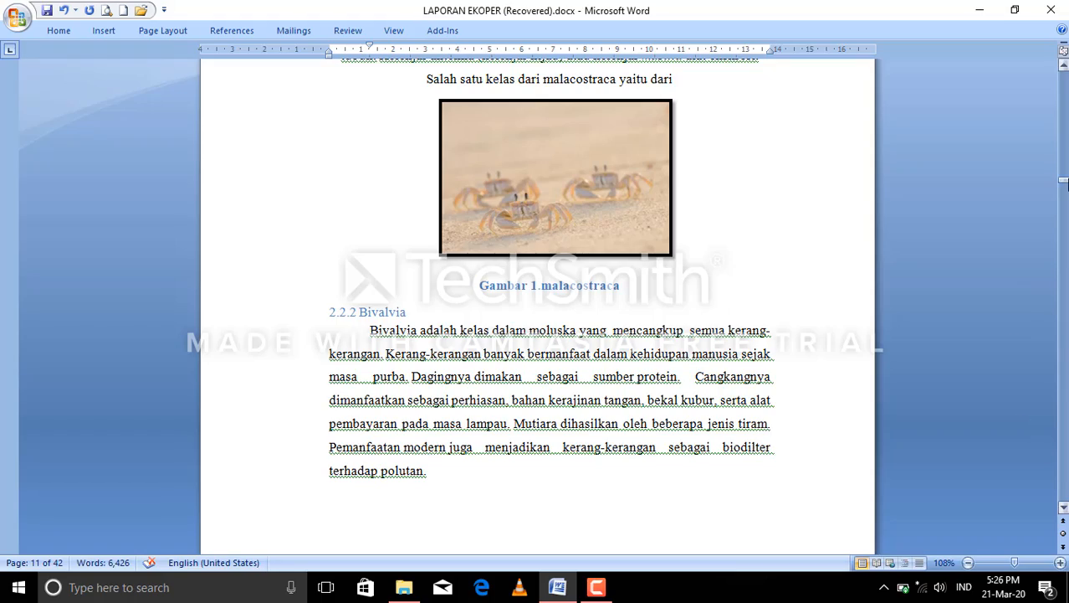
Select an empty line in the blank area of page 5, below the list of tables.
{"action": "left_click_drag", "start_coordinate": [1065, 180], "coordinate": [1064, 119]}
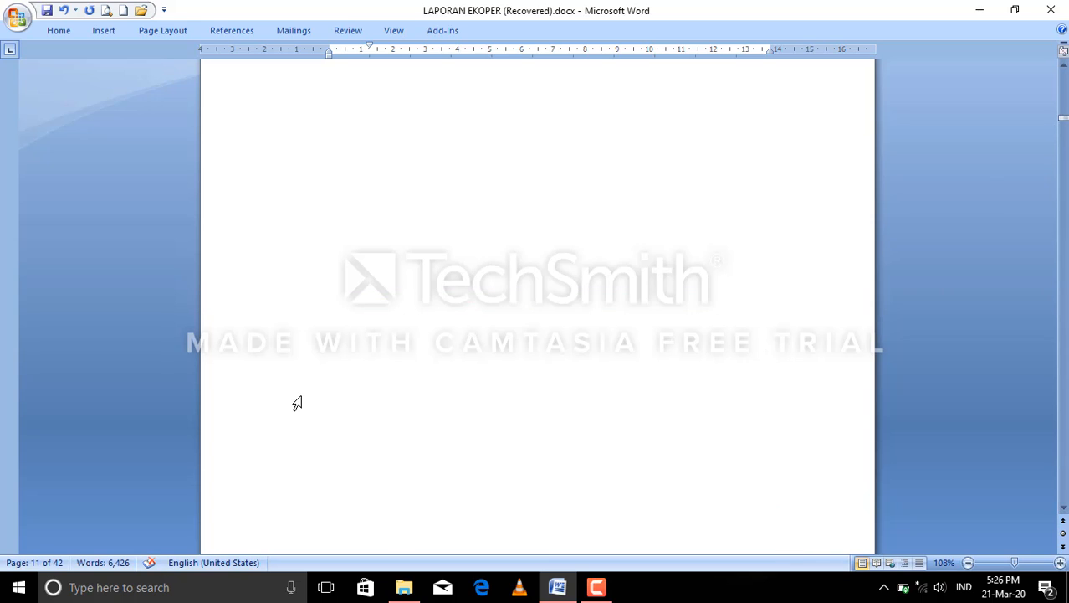
{"action": "left_click", "coordinate": [299, 155]}
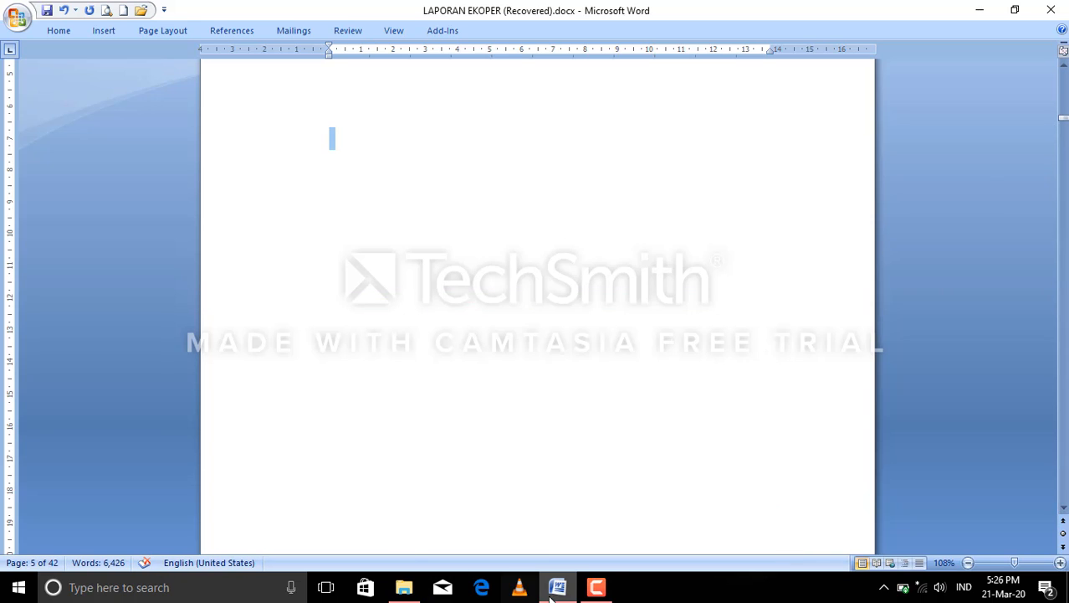
{"action": "left_click", "coordinate": [596, 589]}
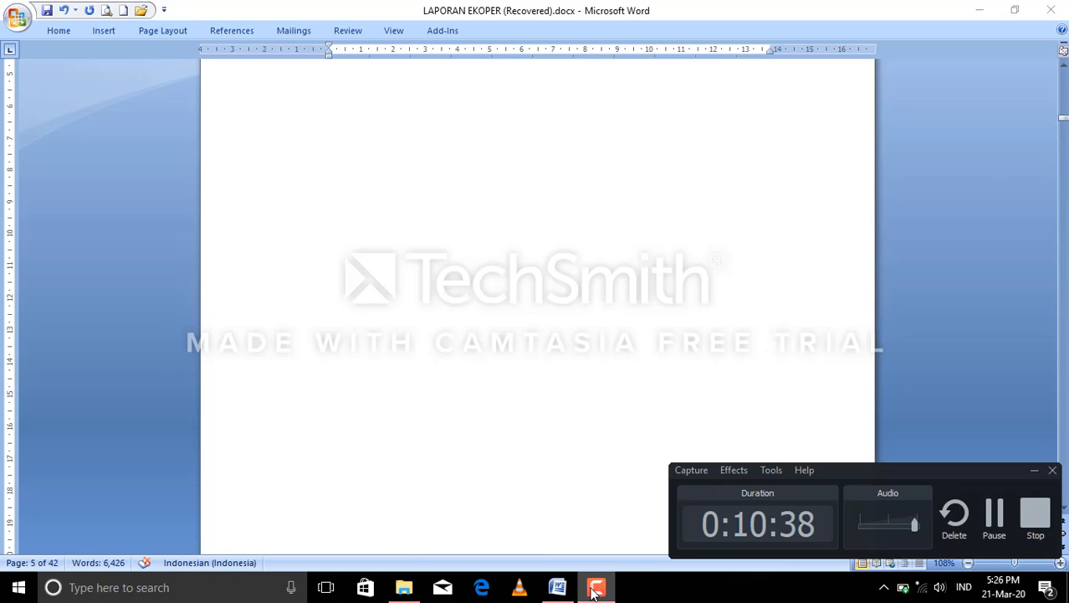
{"action": "left_click", "coordinate": [995, 514]}
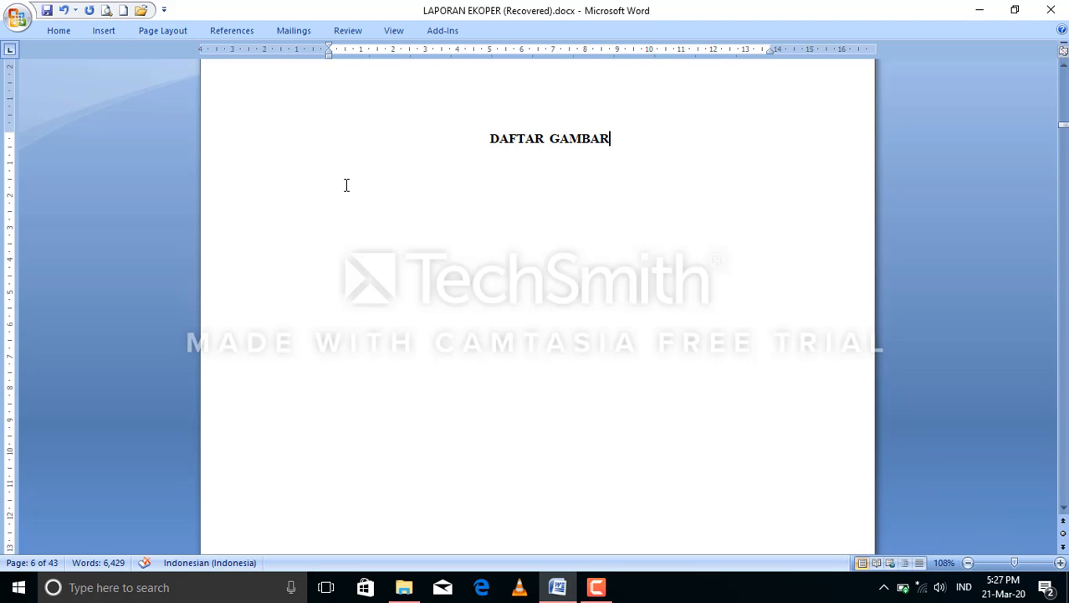
Insert an automatic list of figures below the DAFTAR GAMBAR title, using the Gambar caption label and a dotted tab leader.
{"action": "left_click", "coordinate": [231, 31]}
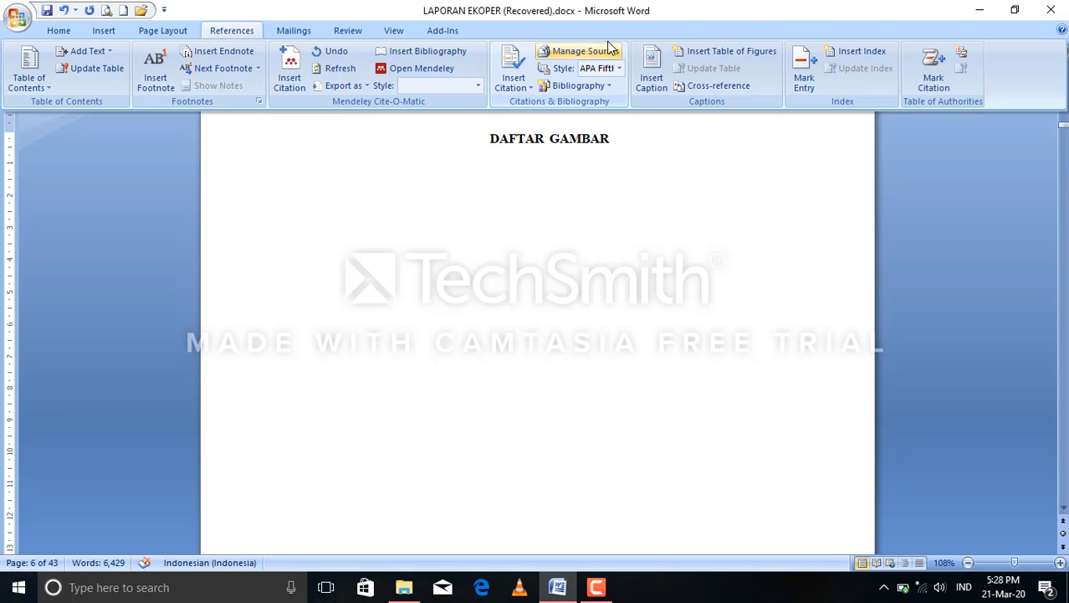
{"action": "left_click", "coordinate": [727, 50]}
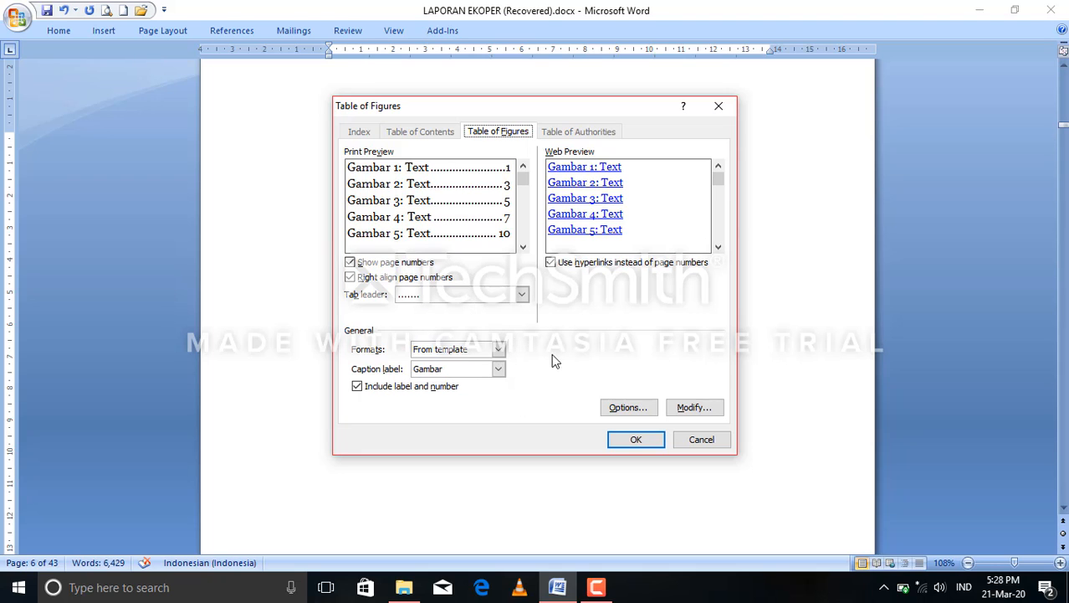
{"action": "left_click", "coordinate": [635, 439]}
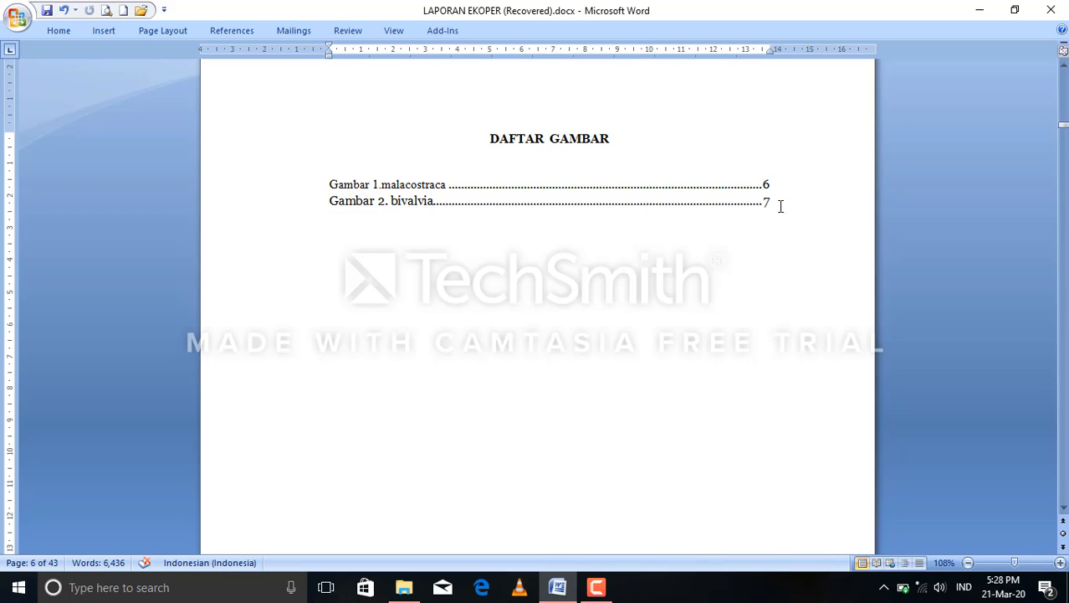
{"action": "left_click", "coordinate": [596, 587]}
{"action": "left_click", "coordinate": [994, 514]}
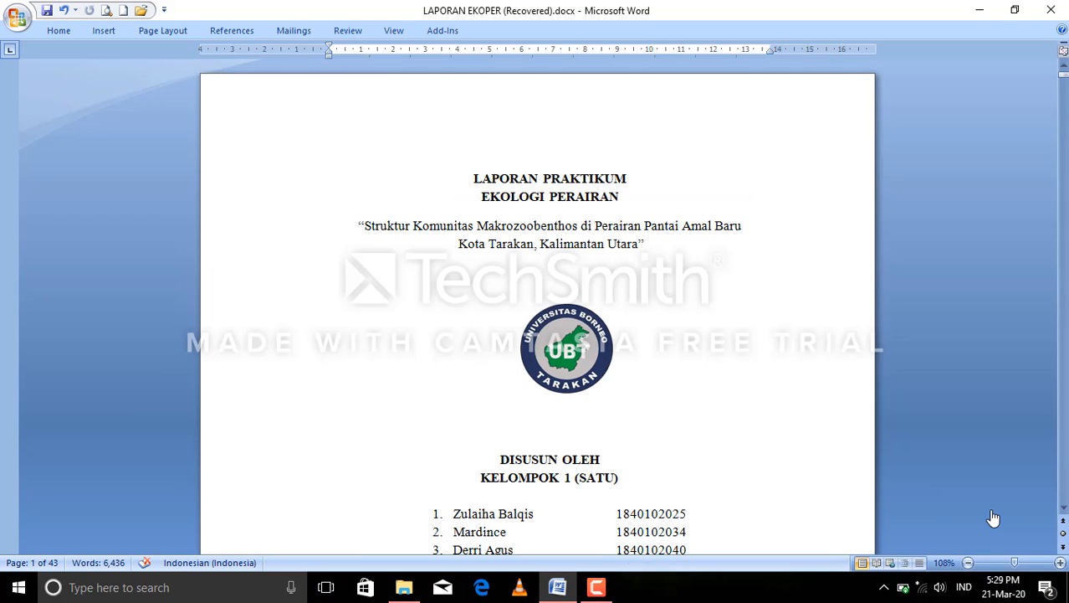